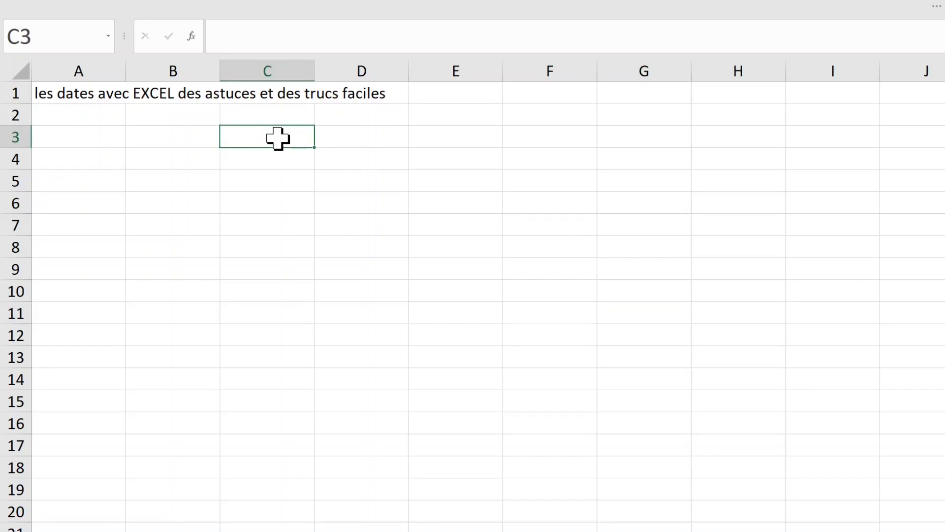
Step: Enter the date 2/3/2022 in cell C3
{"action": "type", "text": "2"}
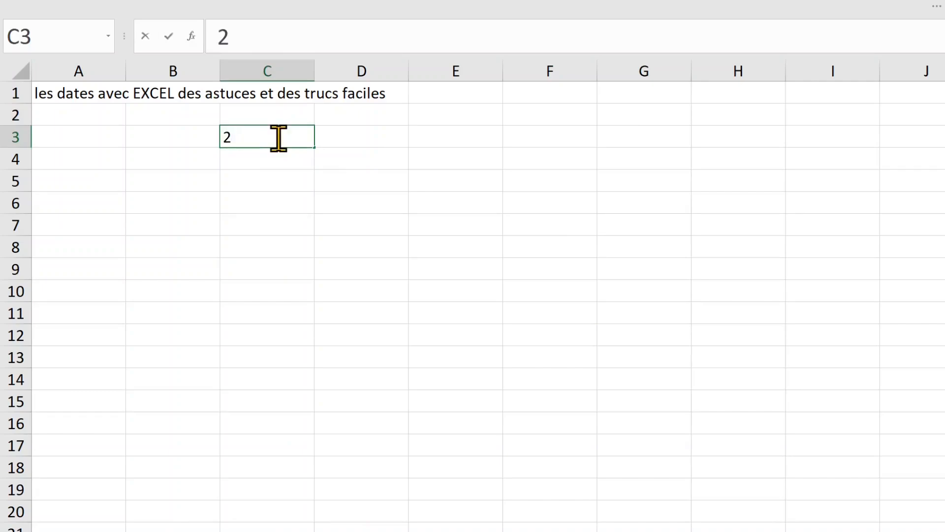
{"action": "type", "text": "/3/"}
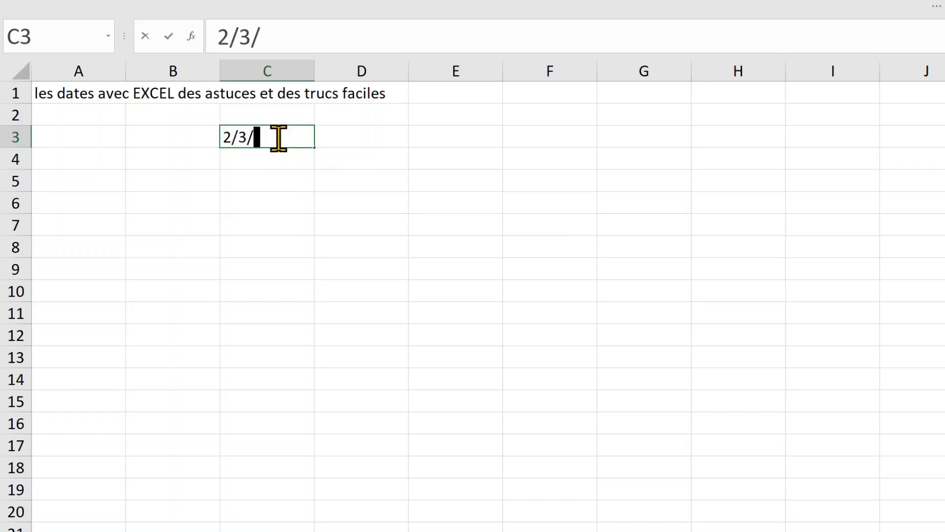
{"action": "type", "text": "2022"}
{"action": "left_click", "coordinate": [401, 183]}
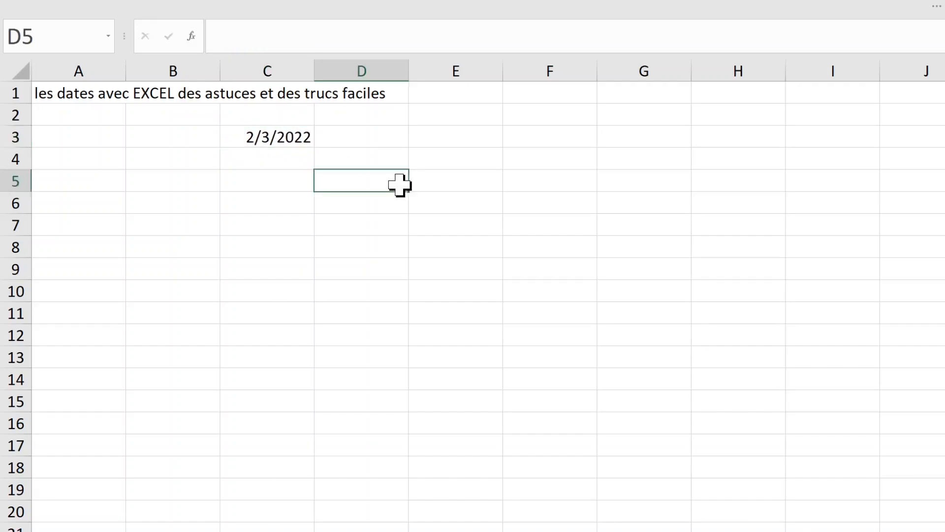
{"action": "left_click", "coordinate": [344, 131]}
{"action": "left_click", "coordinate": [272, 139]}
Step: In D3 enter =C3+1 so it shows the next day, 2/4/2022
{"action": "left_click", "coordinate": [366, 138]}
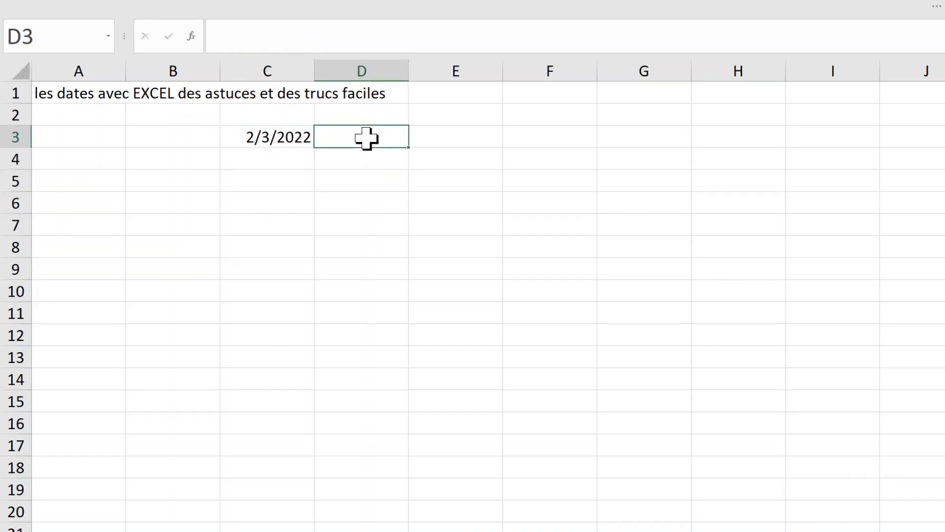
{"action": "left_click", "coordinate": [281, 138]}
{"action": "left_click", "coordinate": [338, 140]}
{"action": "type", "text": "="}
{"action": "left_click", "coordinate": [260, 134]}
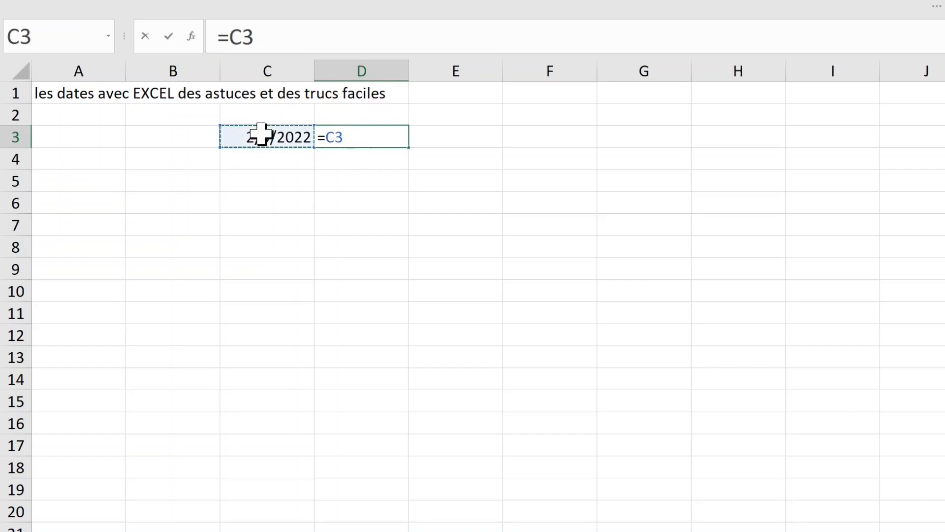
{"action": "type", "text": "+1"}
{"action": "key", "text": "Return"}
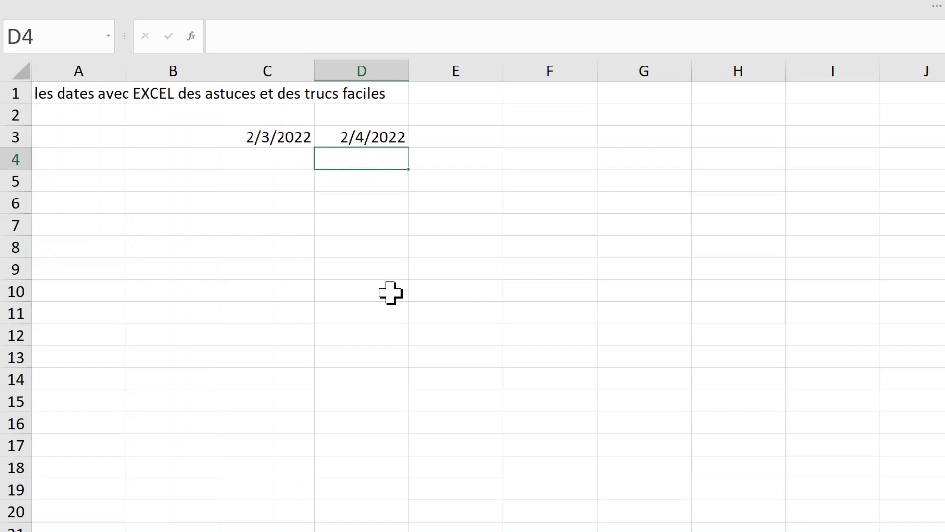
Step: Fill C3 down to C14 with a month-by-month series, 2/3/2022 to 1/3/2023
{"action": "left_click", "coordinate": [372, 136]}
{"action": "left_click", "coordinate": [283, 142]}
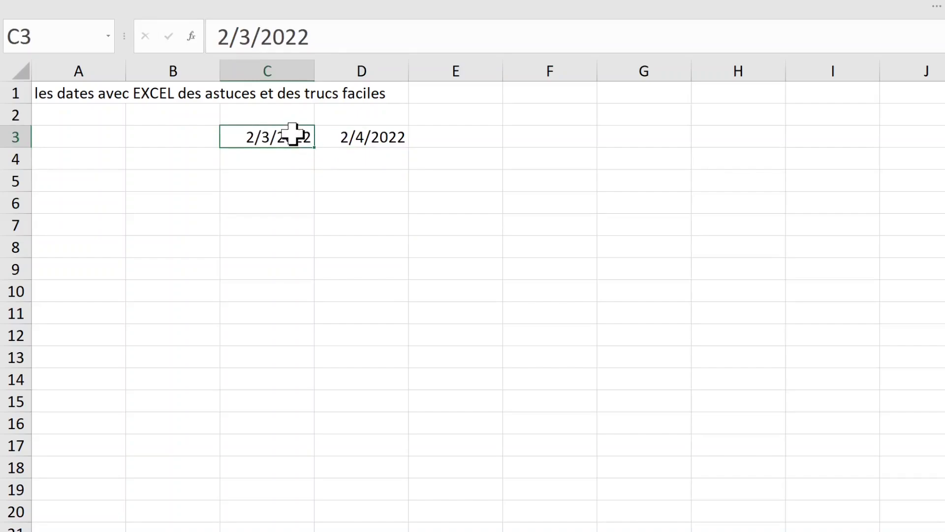
{"action": "left_click_drag", "start_coordinate": [315, 149], "coordinate": [302, 398]}
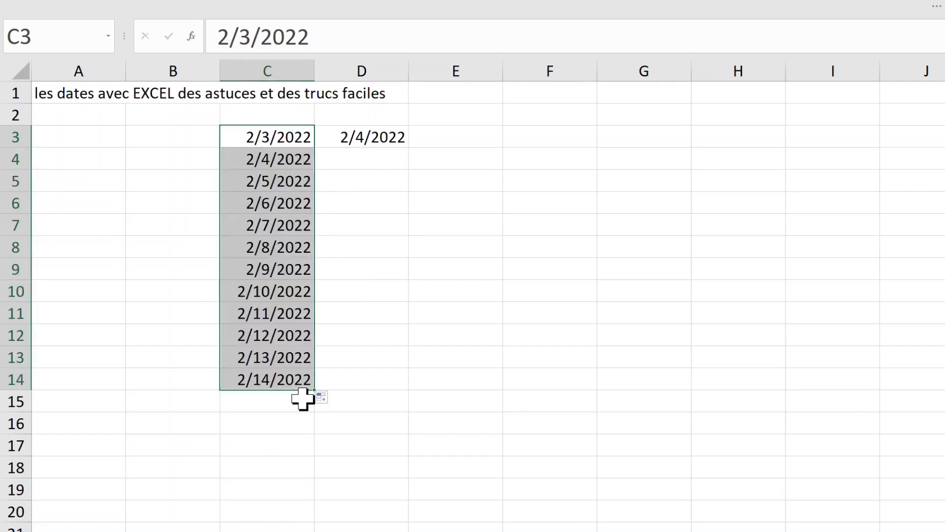
{"action": "left_click", "coordinate": [332, 398]}
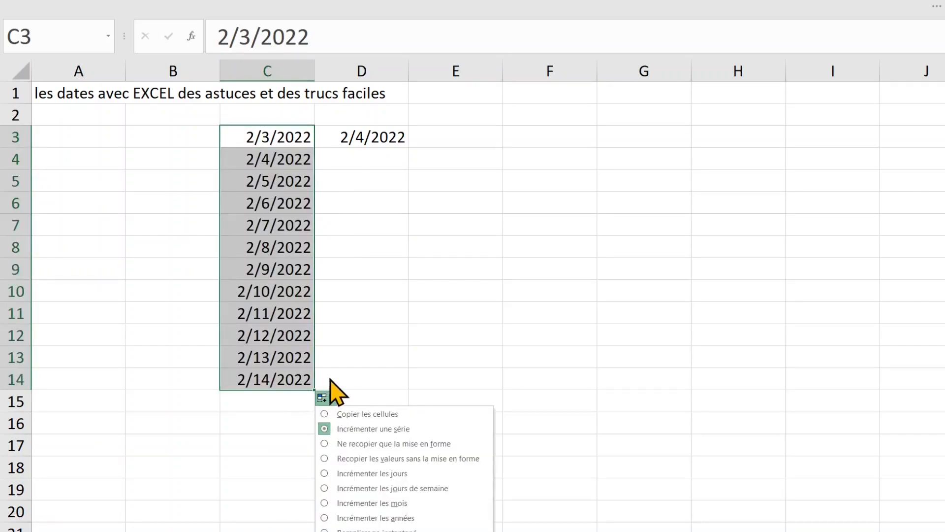
{"action": "left_click", "coordinate": [406, 475]}
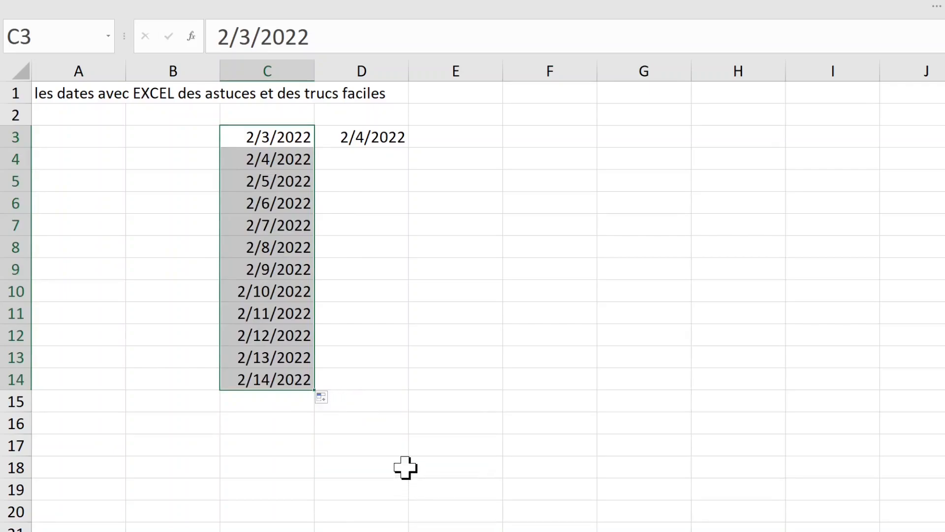
{"action": "left_click", "coordinate": [334, 398]}
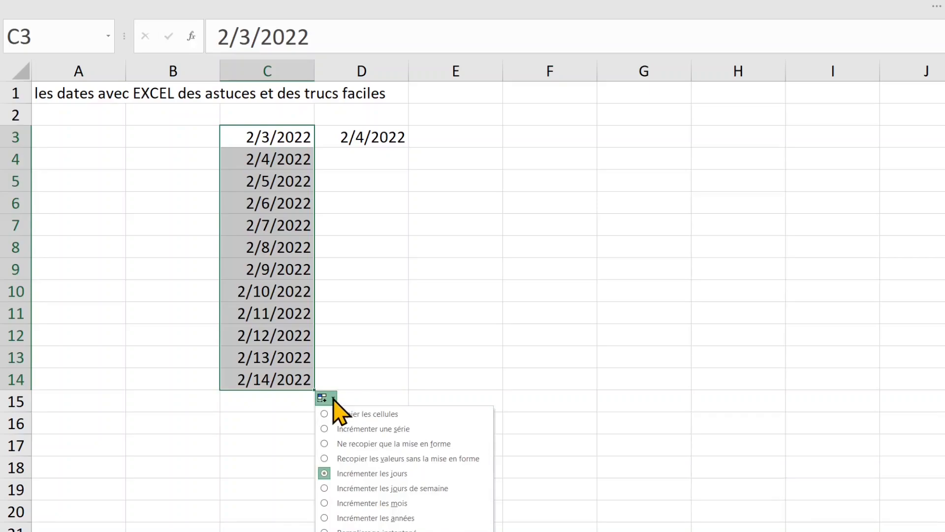
{"action": "left_click", "coordinate": [398, 503]}
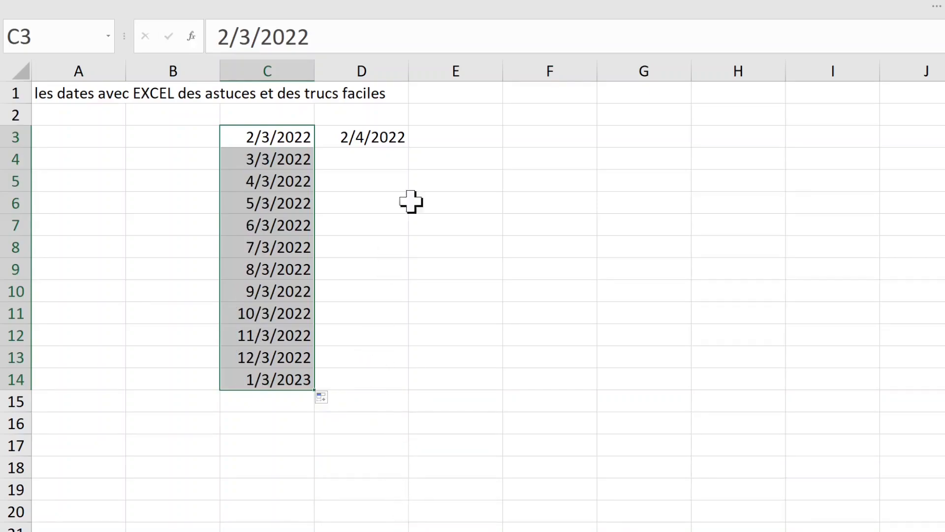
{"action": "left_click", "coordinate": [376, 133]}
Step: Replace D3 with =TEXTE(C3,"mmmm") and fill it down to D14, February through January
{"action": "key", "text": "BackSpace"}
{"action": "left_click", "coordinate": [403, 200]}
{"action": "left_click", "coordinate": [310, 134]}
{"action": "left_click", "coordinate": [350, 135]}
{"action": "type", "text": "=TEXTE(C3,\"mmmm"}
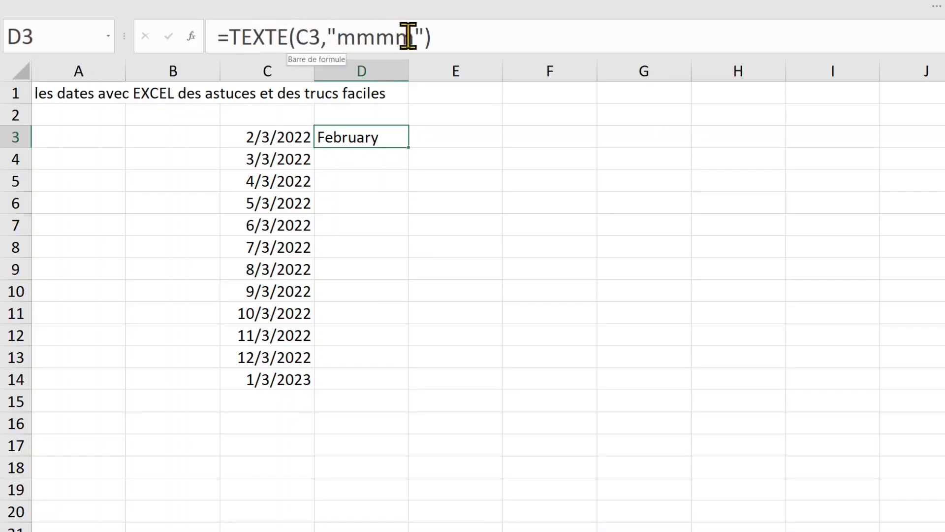
{"action": "double_click", "coordinate": [409, 147]}
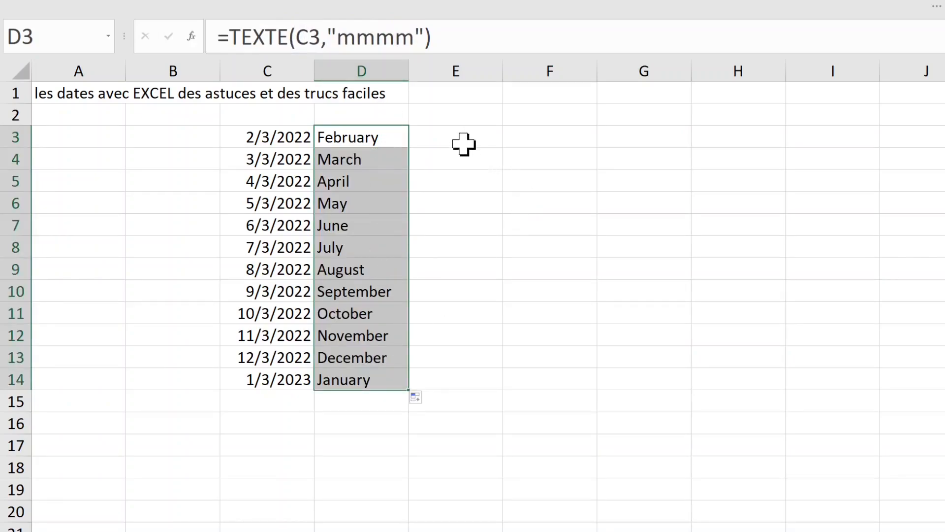
{"action": "left_click", "coordinate": [382, 139]}
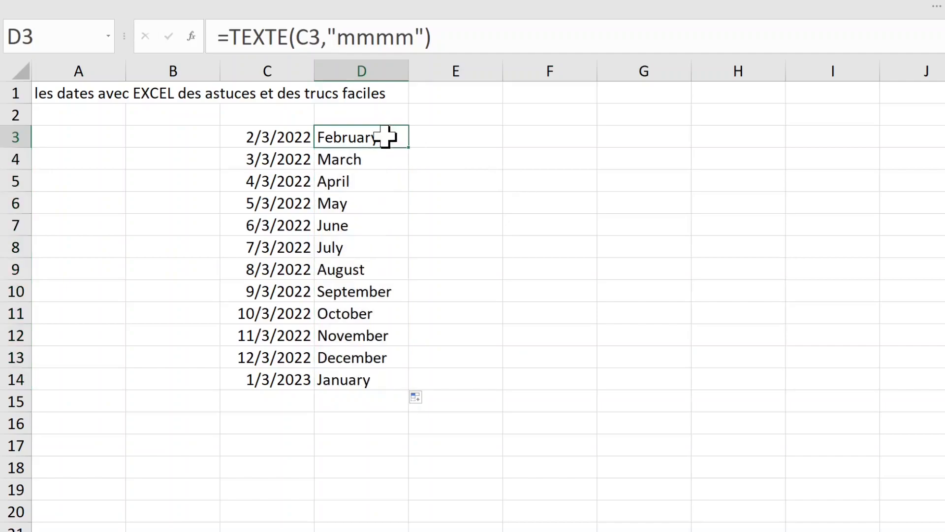
Step: Enter =TEXTE(C3,"dddd") in E3, using dddd instead of jjjj, to show the weekday
{"action": "left_click", "coordinate": [454, 135]}
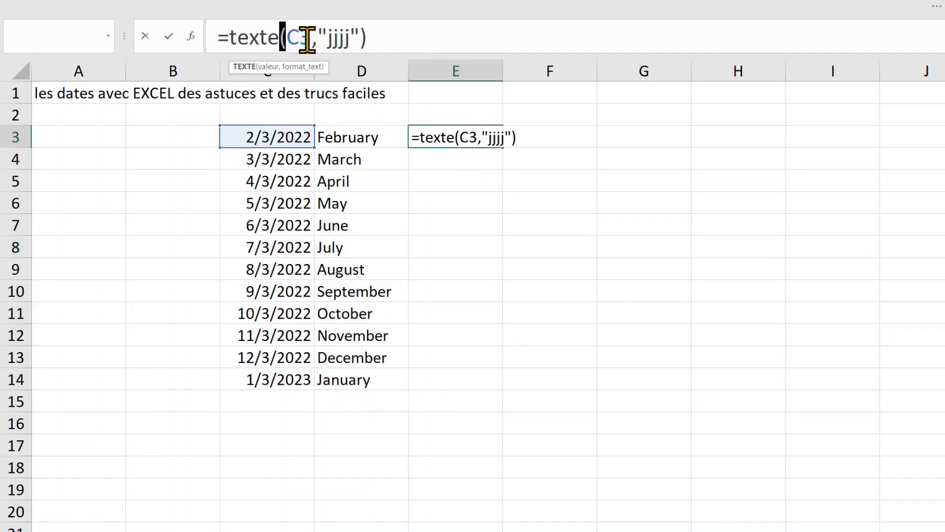
{"action": "left_click_drag", "start_coordinate": [394, 36], "coordinate": [215, 34]}
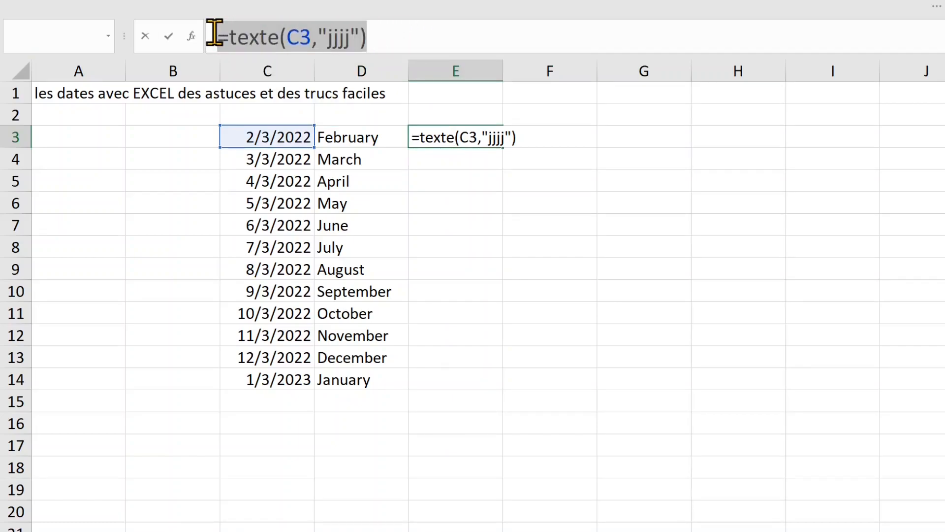
{"action": "left_click", "coordinate": [408, 35]}
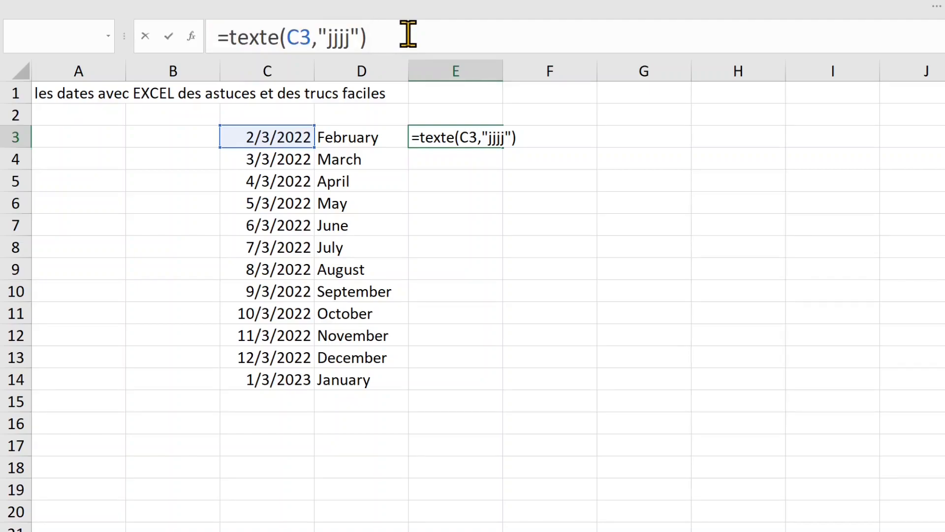
{"action": "key", "text": "Return"}
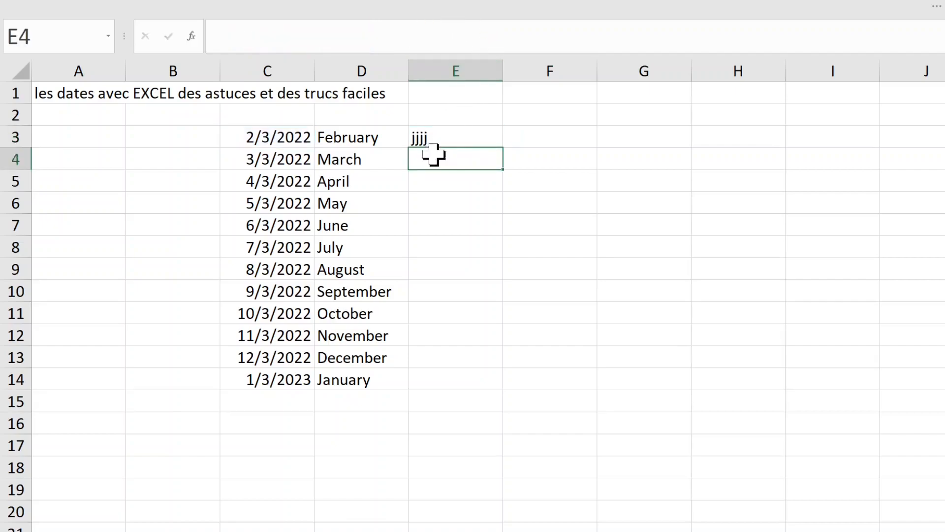
{"action": "left_click", "coordinate": [437, 137]}
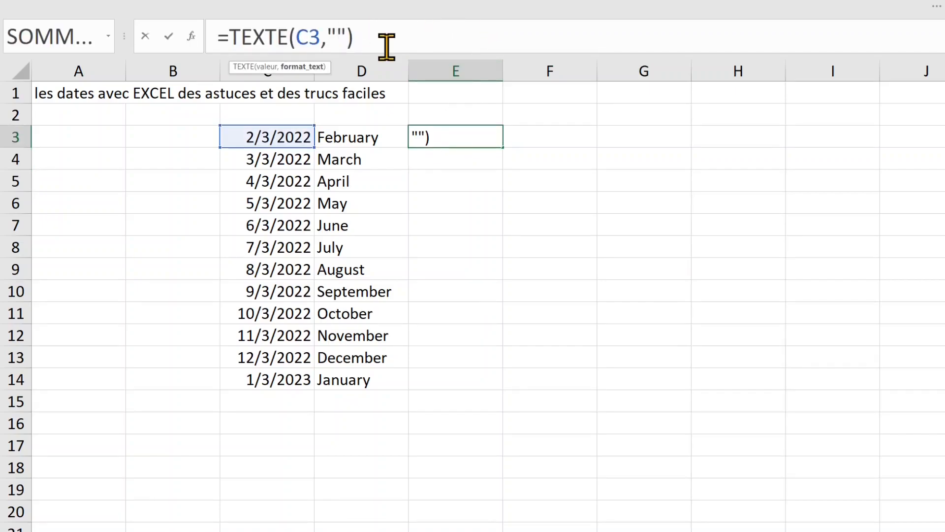
{"action": "type", "text": "dddd"}
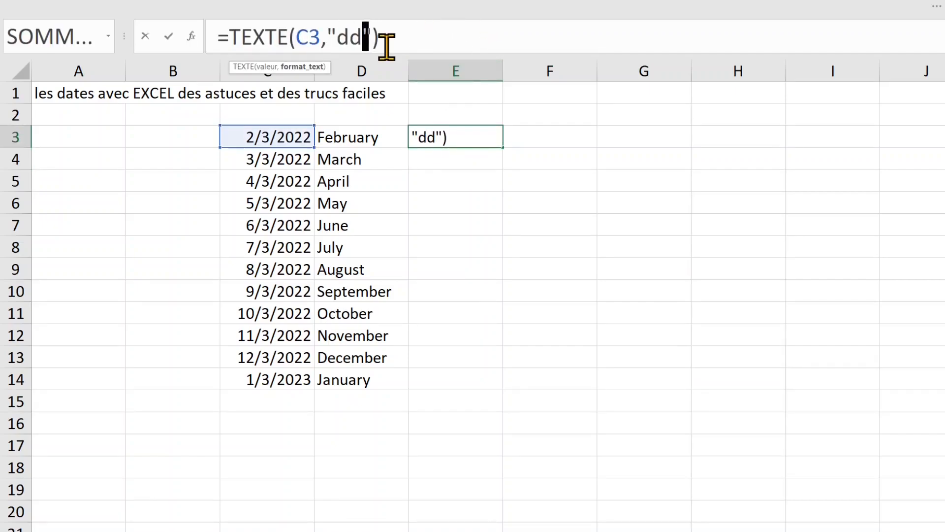
{"action": "key", "text": "Return"}
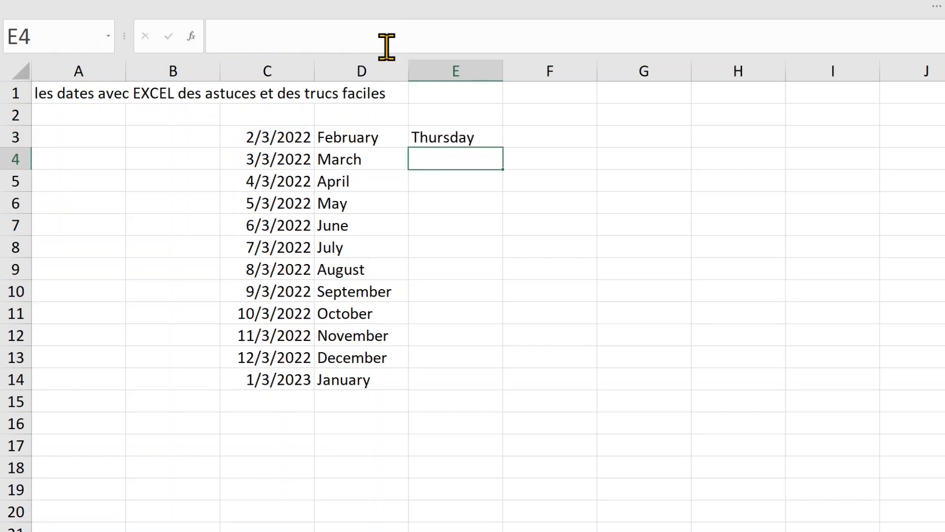
Step: Fill the weekday formula from E3 down to E14
{"action": "left_click", "coordinate": [460, 138]}
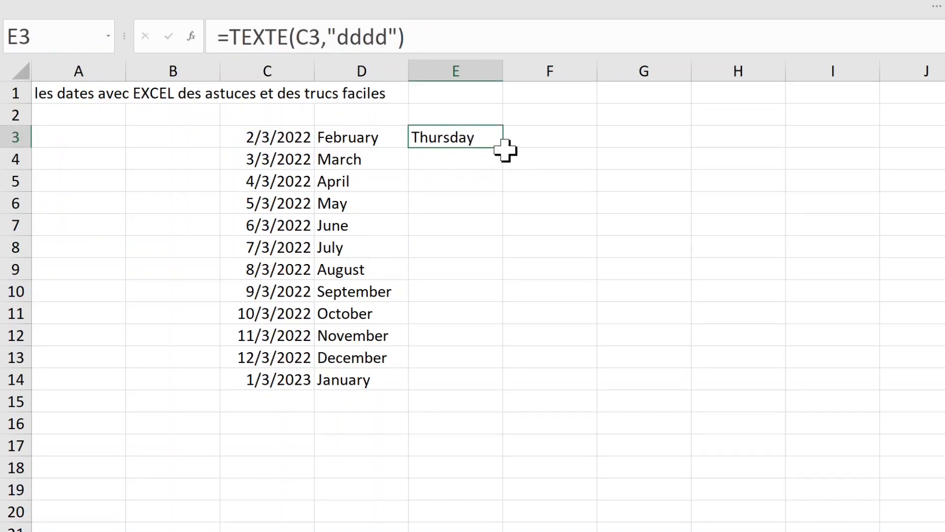
{"action": "double_click", "coordinate": [503, 148]}
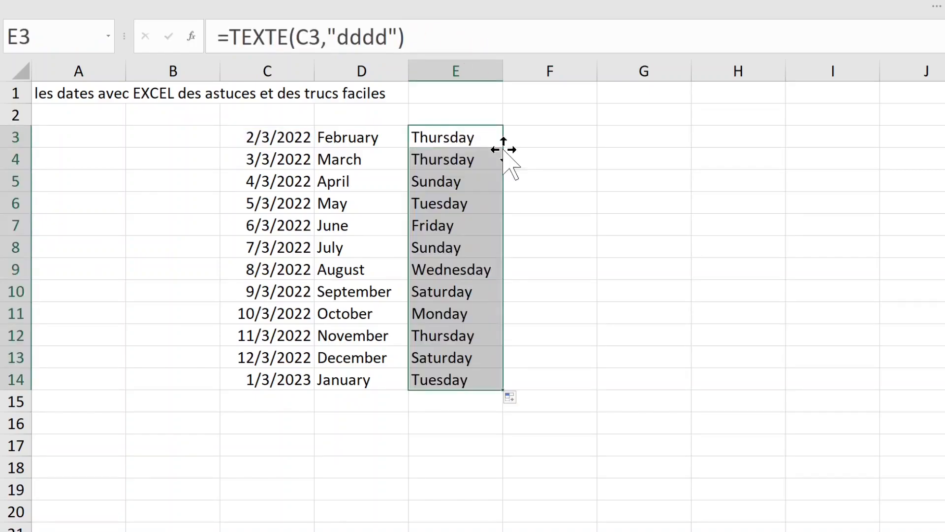
{"action": "left_click", "coordinate": [389, 37]}
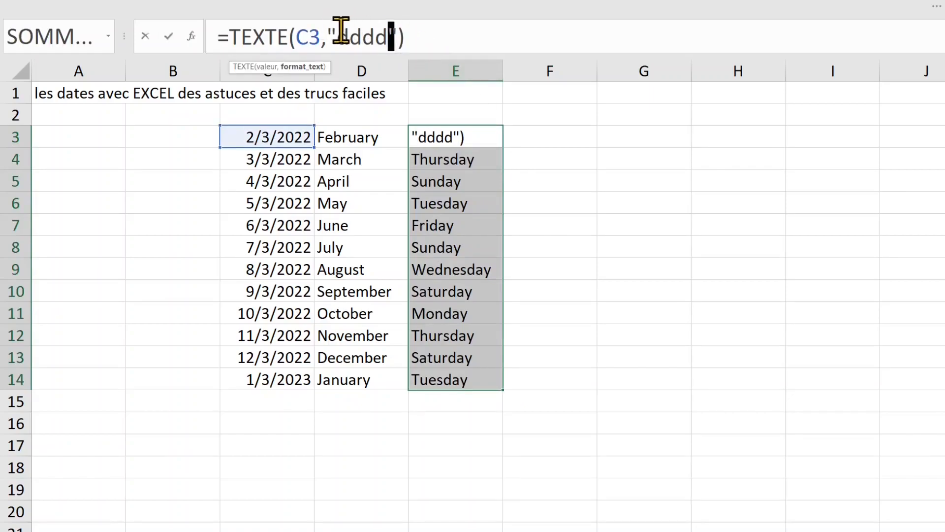
{"action": "key", "text": "Return"}
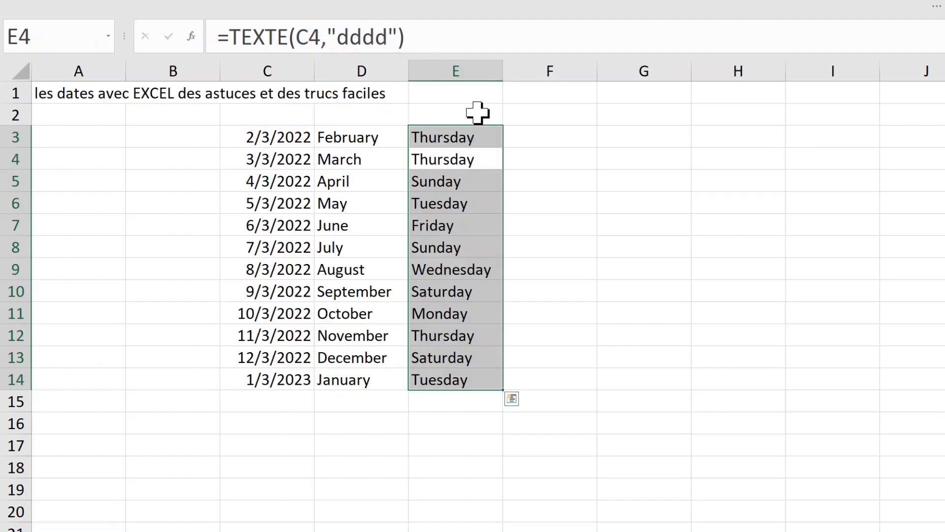
{"action": "left_click", "coordinate": [702, 274]}
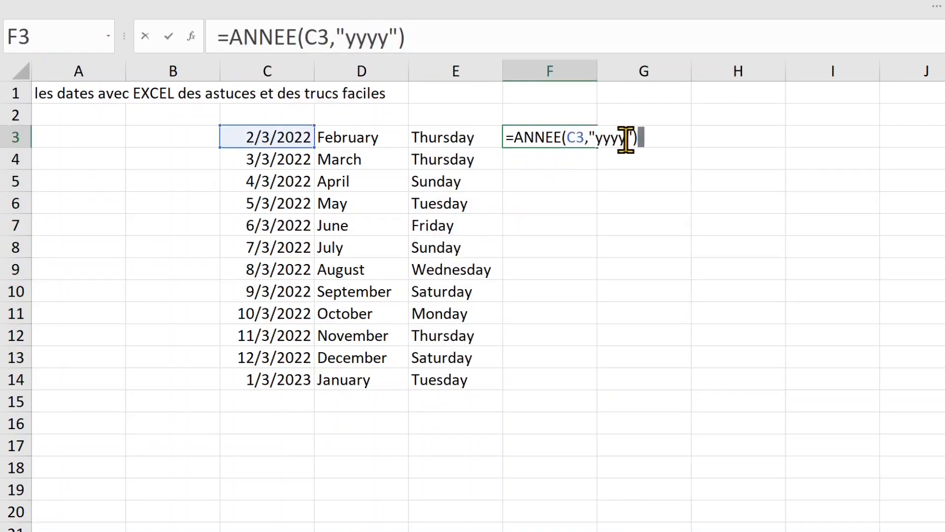
Step: Correct F3 from ANNEE to =TEXTE(C3,"yyyy") and fill it down to F14
{"action": "key", "text": "Return"}
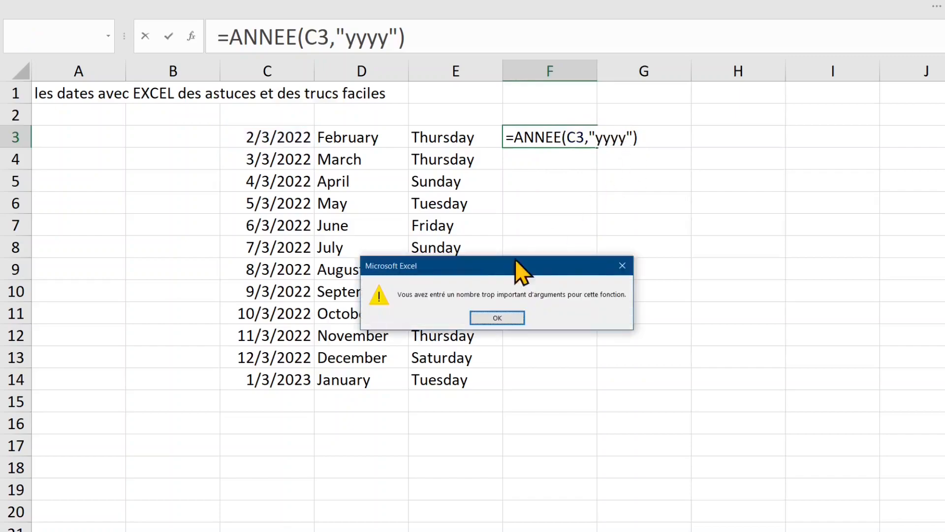
{"action": "left_click", "coordinate": [502, 316]}
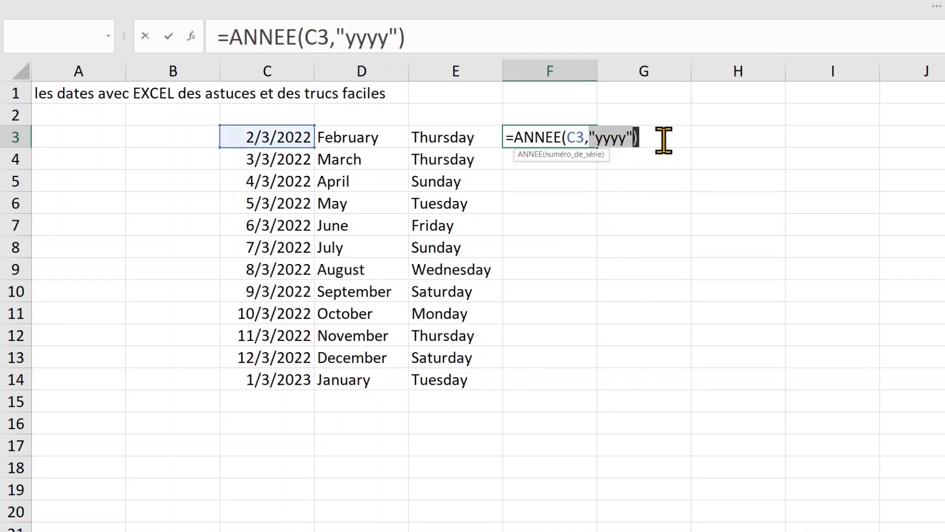
{"action": "left_click", "coordinate": [566, 138]}
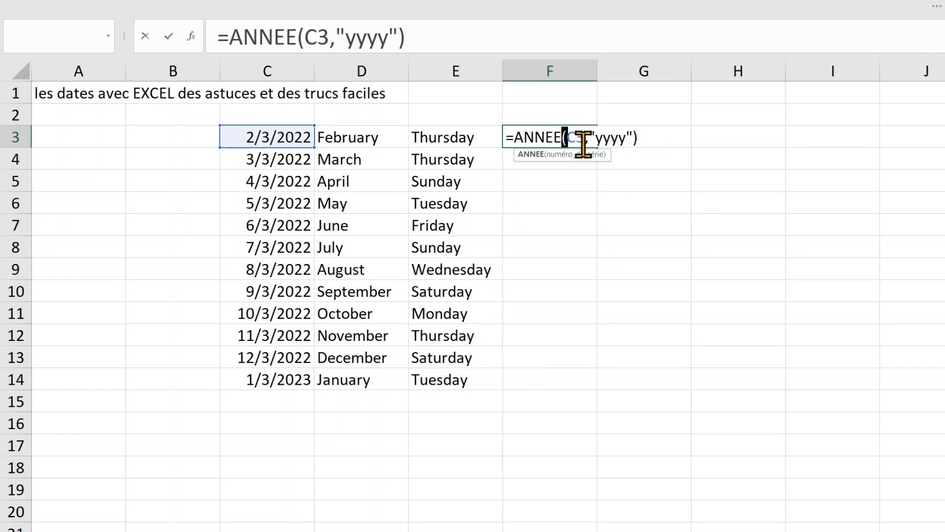
{"action": "key", "text": "BackSpace"}
{"action": "key", "text": "BackSpace"}
{"action": "key", "text": "BackSpace"}
{"action": "key", "text": "BackSpace"}
{"action": "key", "text": "BackSpace"}
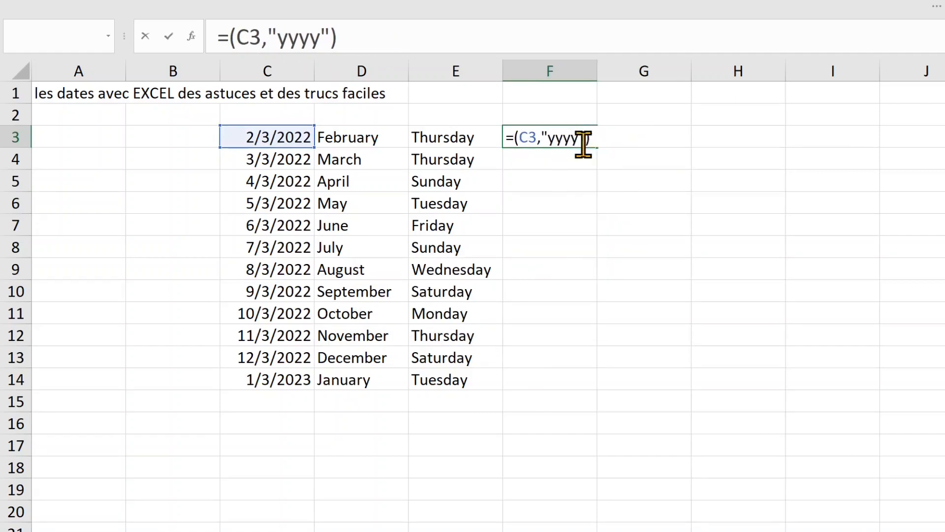
{"action": "type", "text": "texte"}
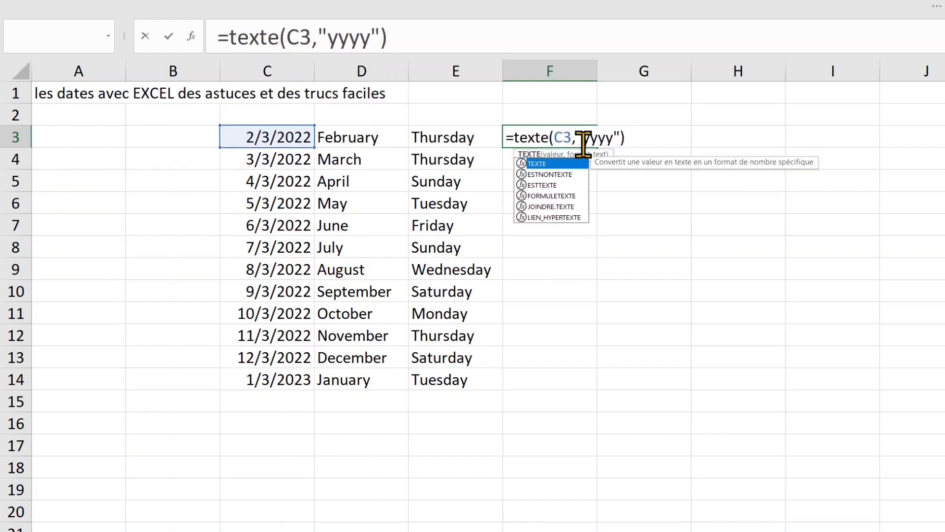
{"action": "key", "text": "Return"}
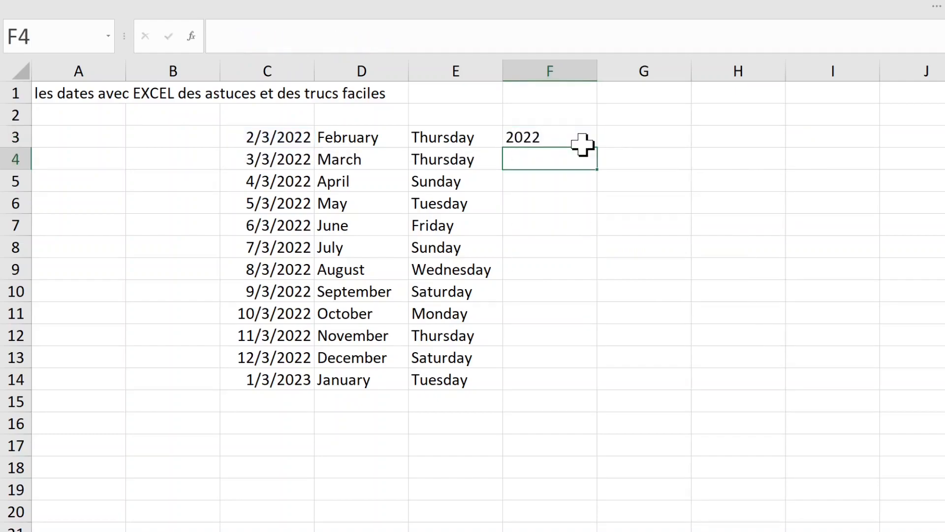
{"action": "left_click", "coordinate": [582, 144]}
{"action": "double_click", "coordinate": [596, 148]}
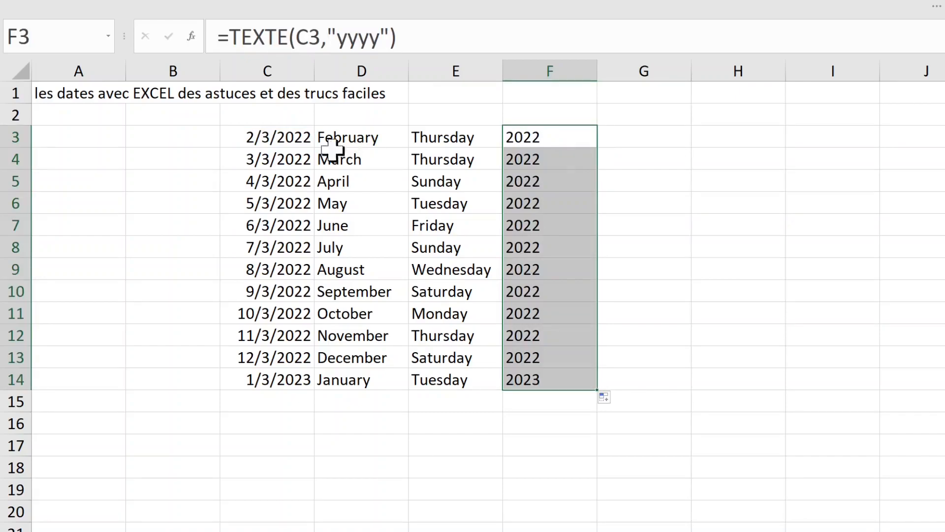
{"action": "left_click", "coordinate": [262, 137]}
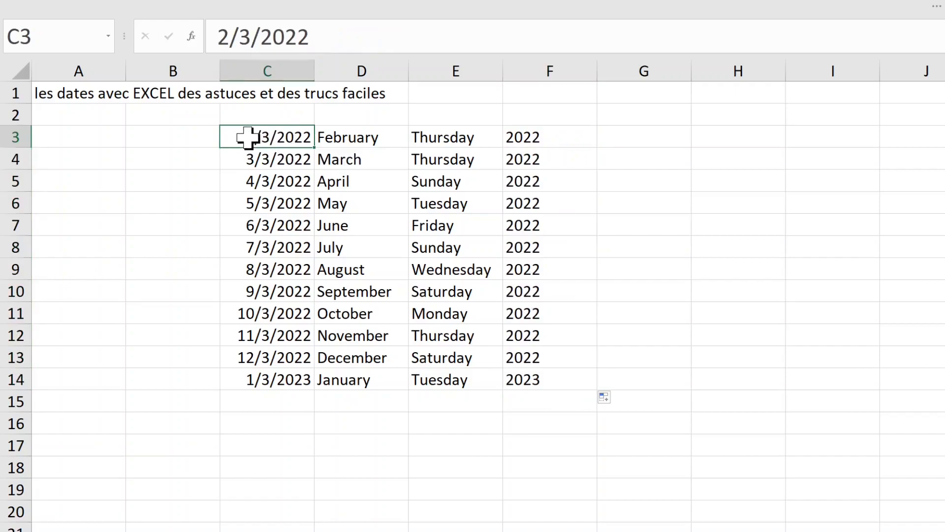
Step: Change the first date in C3 to 1/6/2007
{"action": "type", "text": "1-6"}
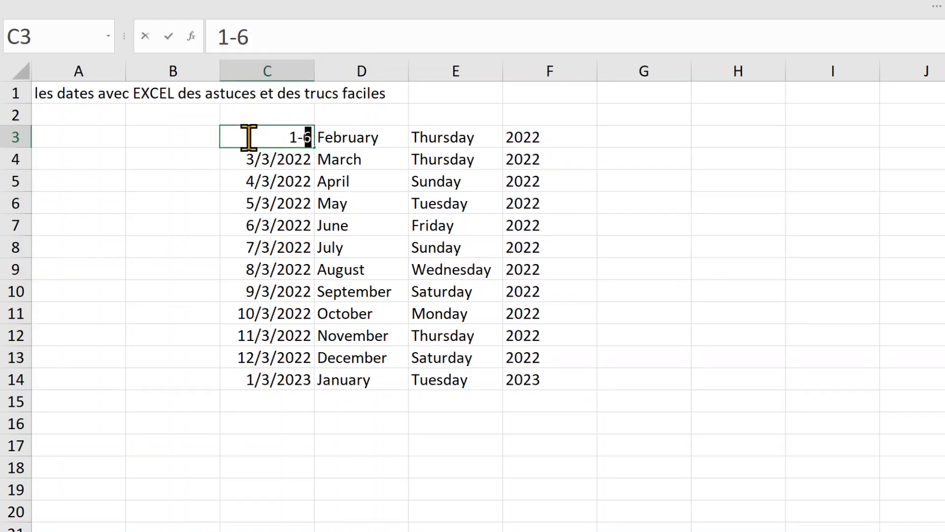
{"action": "type", "text": "-2007"}
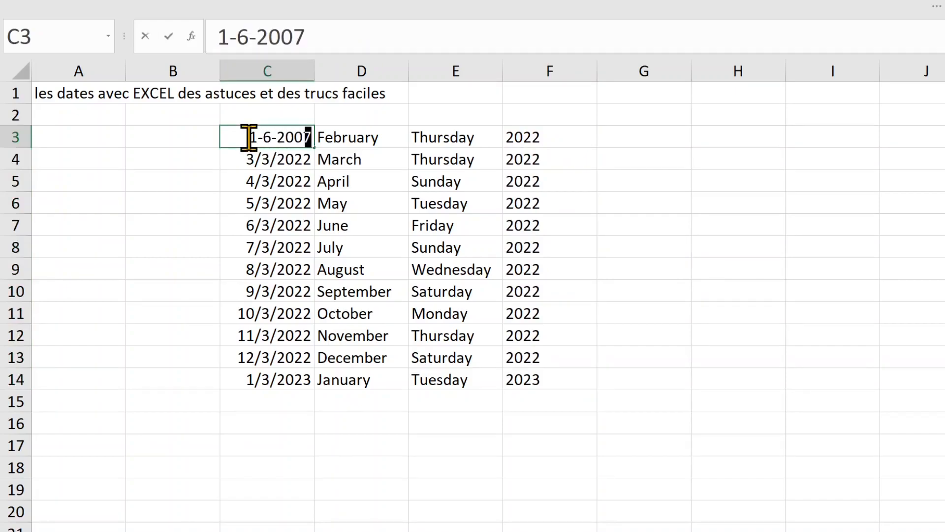
{"action": "key", "text": "Return"}
{"action": "left_click_drag", "start_coordinate": [247, 137], "coordinate": [548, 137]}
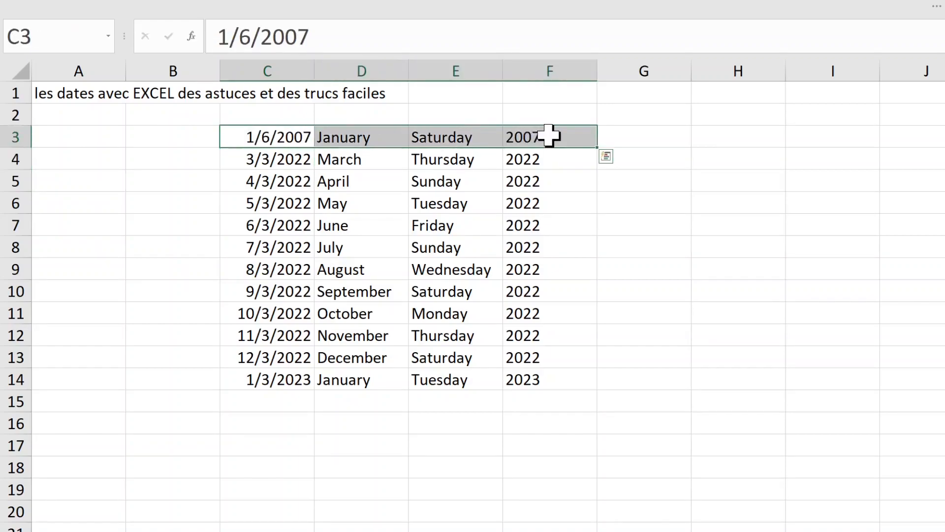
Step: Check that row 3's formulas now show January, Saturday and 2007
{"action": "left_click", "coordinate": [448, 287]}
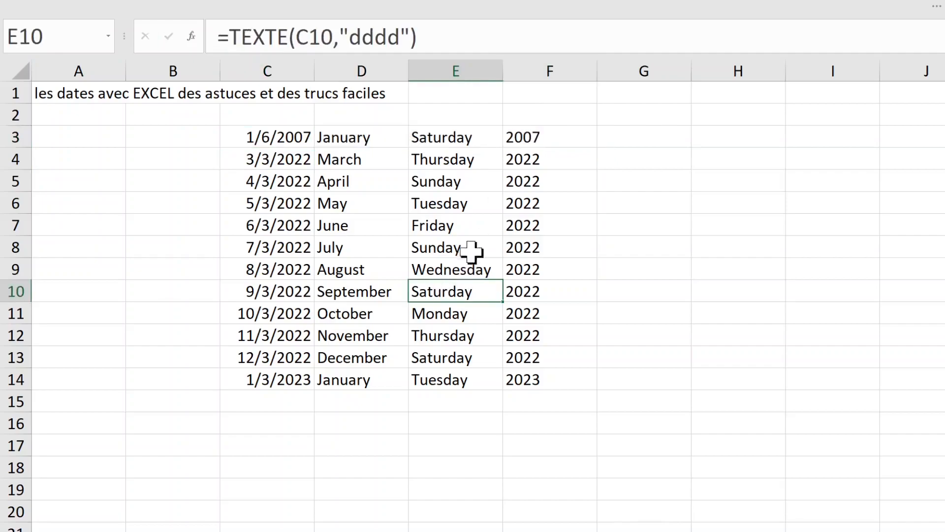
{"action": "left_click", "coordinate": [546, 202]}
{"action": "left_click", "coordinate": [329, 140]}
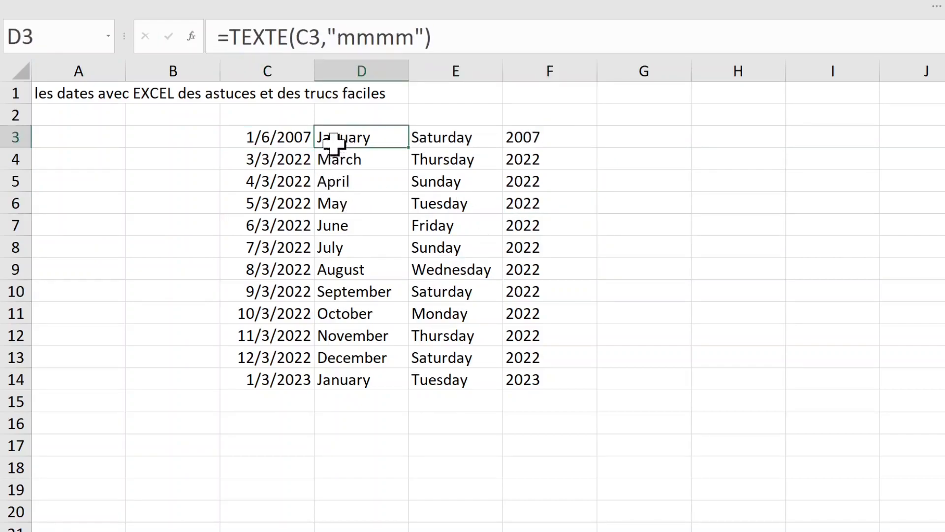
{"action": "left_click", "coordinate": [432, 138]}
{"action": "left_click", "coordinate": [560, 138]}
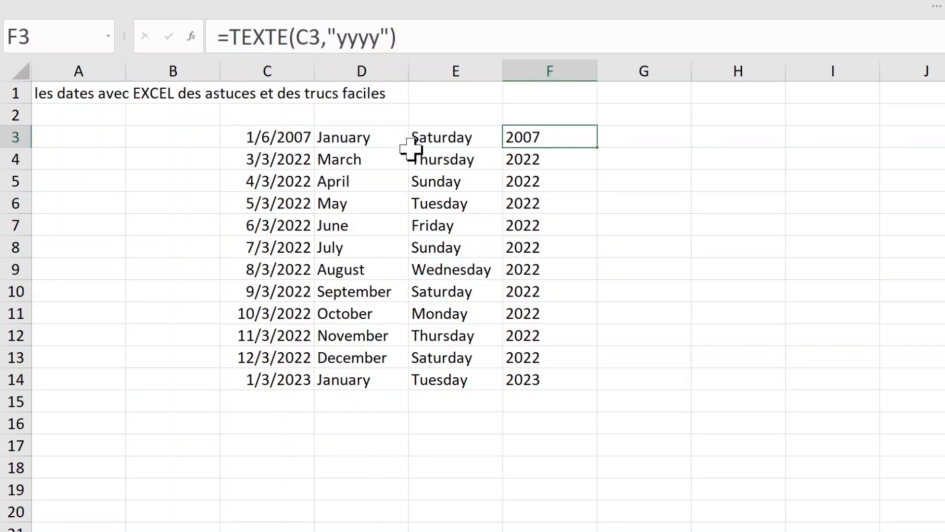
{"action": "left_click", "coordinate": [303, 138]}
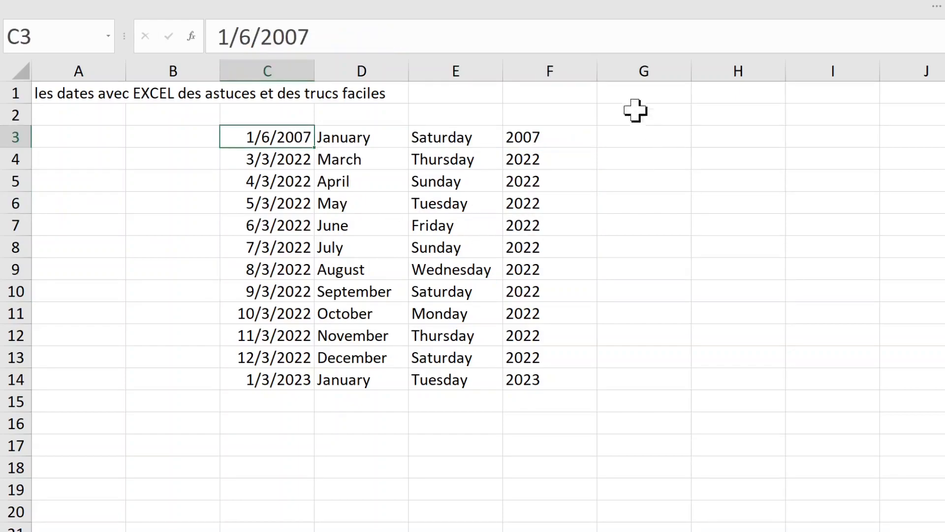
{"action": "left_click", "coordinate": [617, 96]}
Step: Add the label 'date du jour' in cell M1
{"action": "key", "text": "Right"}
{"action": "key", "text": "Right"}
{"action": "key", "text": "Right"}
{"action": "key", "text": "Right"}
{"action": "key", "text": "Right"}
{"action": "key", "text": "Right"}
{"action": "key", "text": "Right"}
{"action": "key", "text": "Right"}
{"action": "key", "text": "Right"}
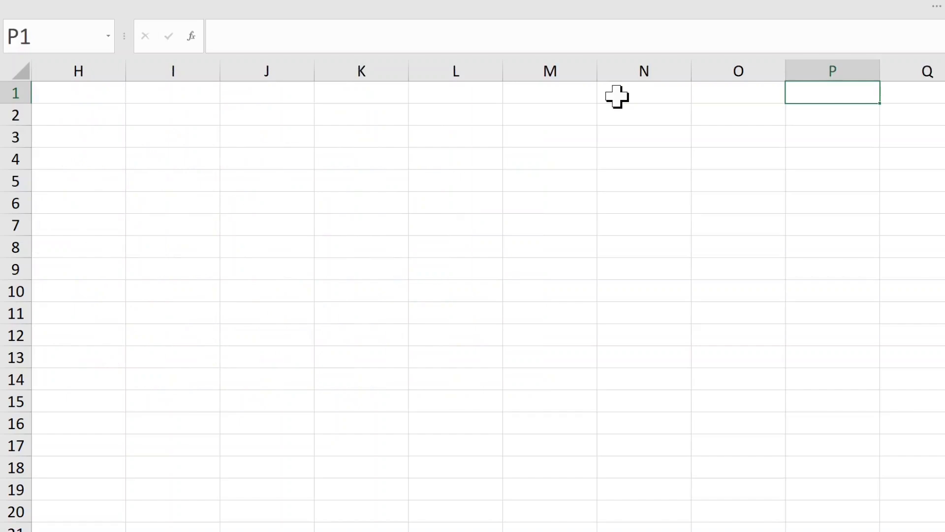
{"action": "left_click", "coordinate": [575, 93]}
{"action": "type", "text": "dat"}
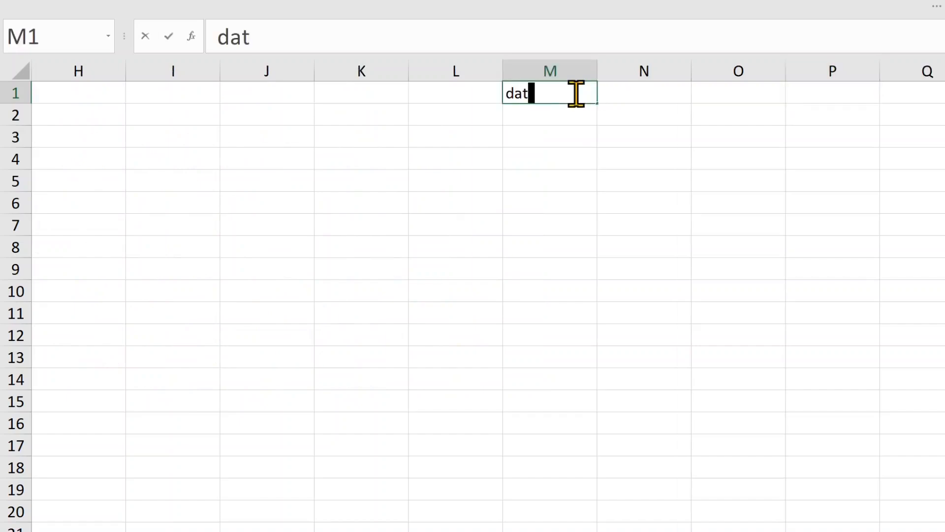
{"action": "type", "text": "e du jour :"}
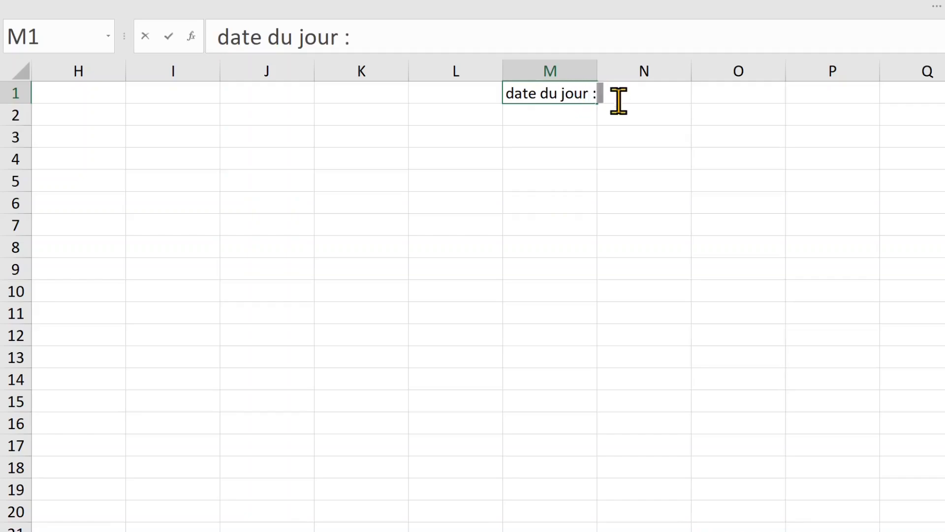
{"action": "left_click", "coordinate": [615, 163]}
Step: Enter =AUJOURDHUI() in N1 to show today's date, 3/9/2022
{"action": "left_click", "coordinate": [643, 90]}
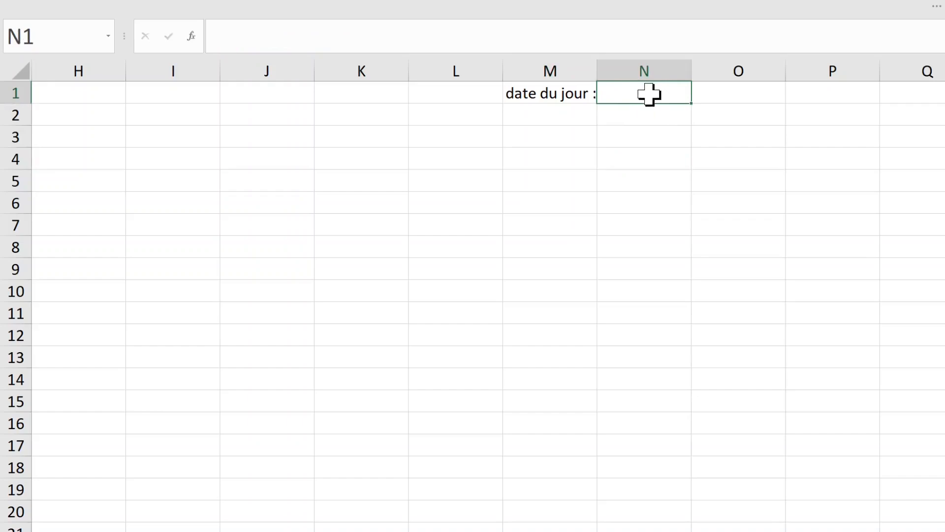
{"action": "type", "text": "="}
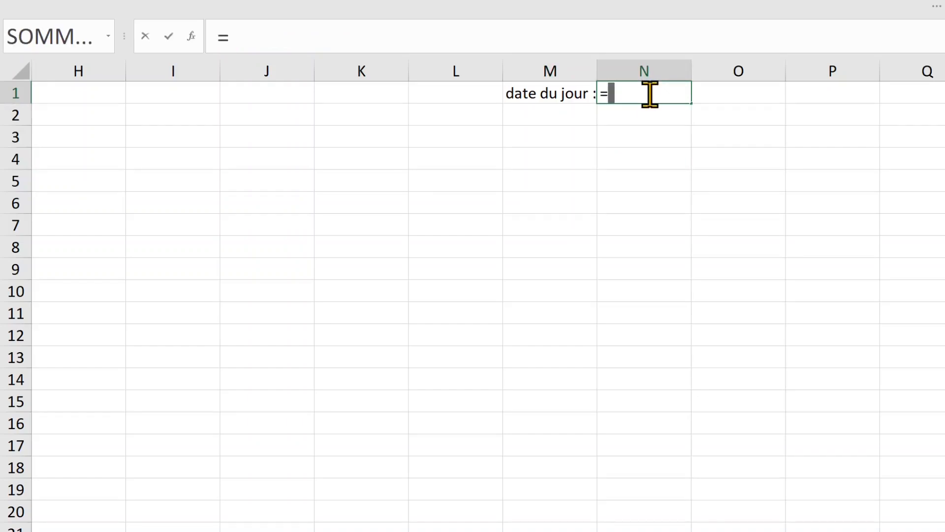
{"action": "type", "text": "t"}
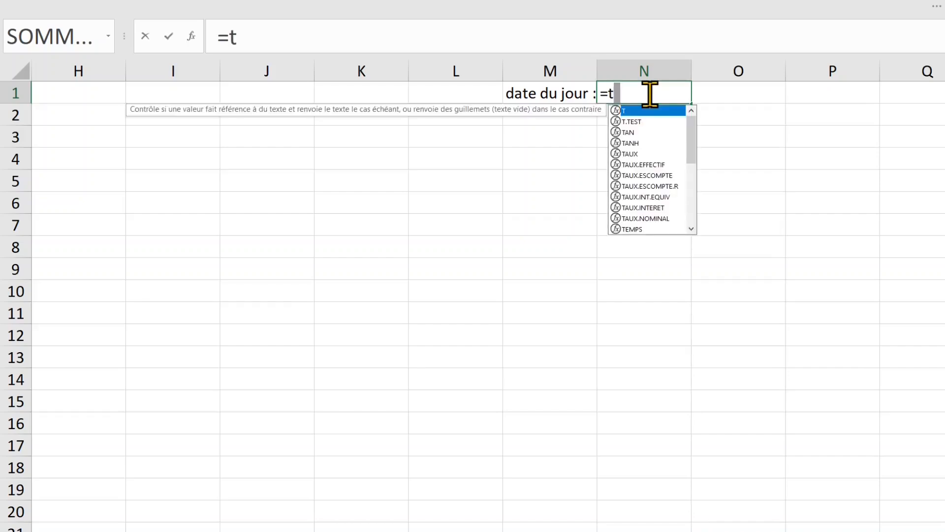
{"action": "type", "text": "oda"}
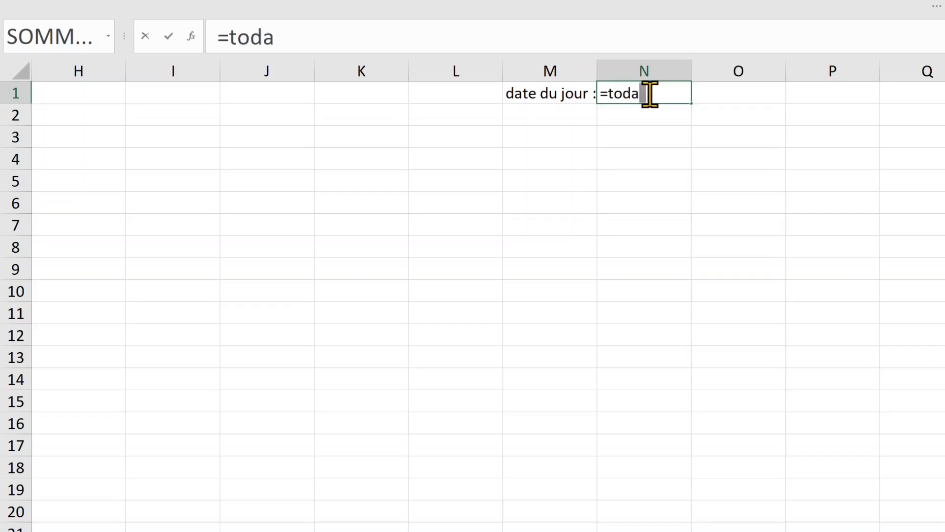
{"action": "key", "text": "BackSpace"}
{"action": "key", "text": "BackSpace"}
{"action": "key", "text": "BackSpace"}
{"action": "key", "text": "BackSpace"}
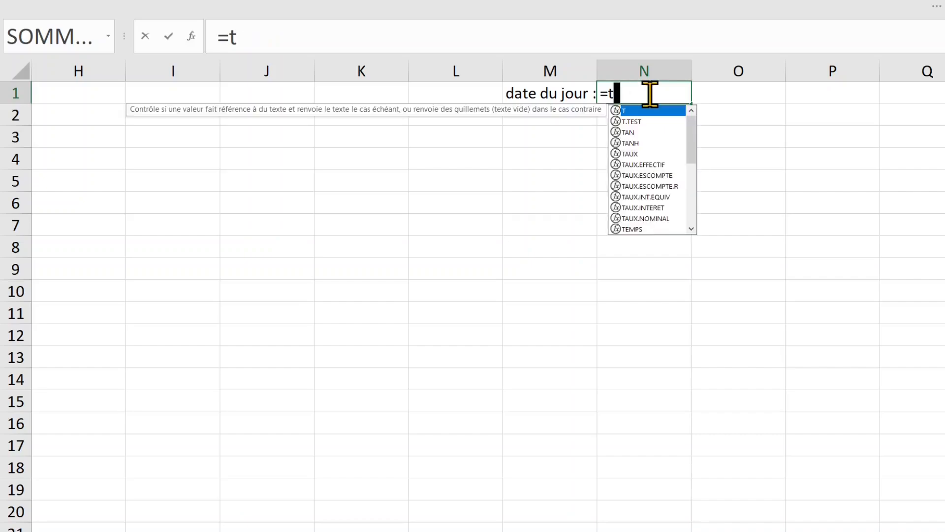
{"action": "type", "text": "au"}
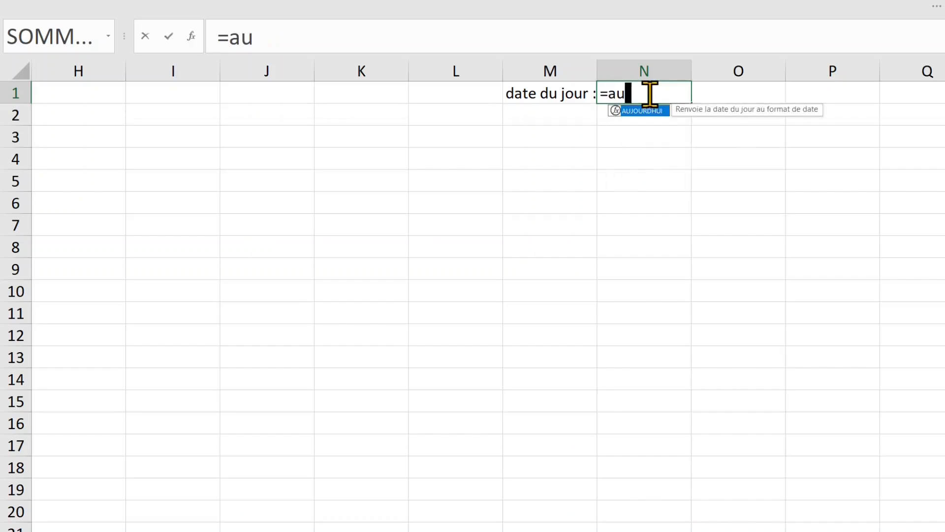
{"action": "type", "text": "jour"}
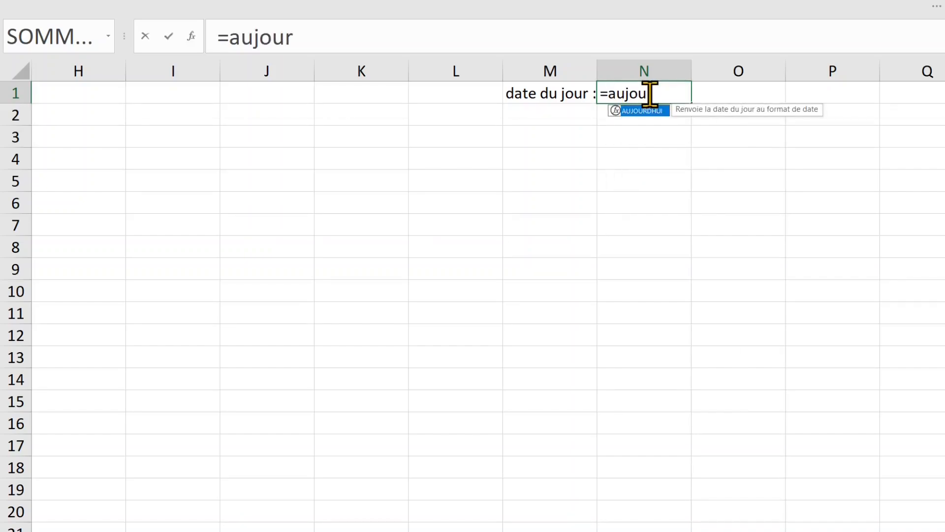
{"action": "key", "text": "Tab"}
{"action": "key", "text": "Return"}
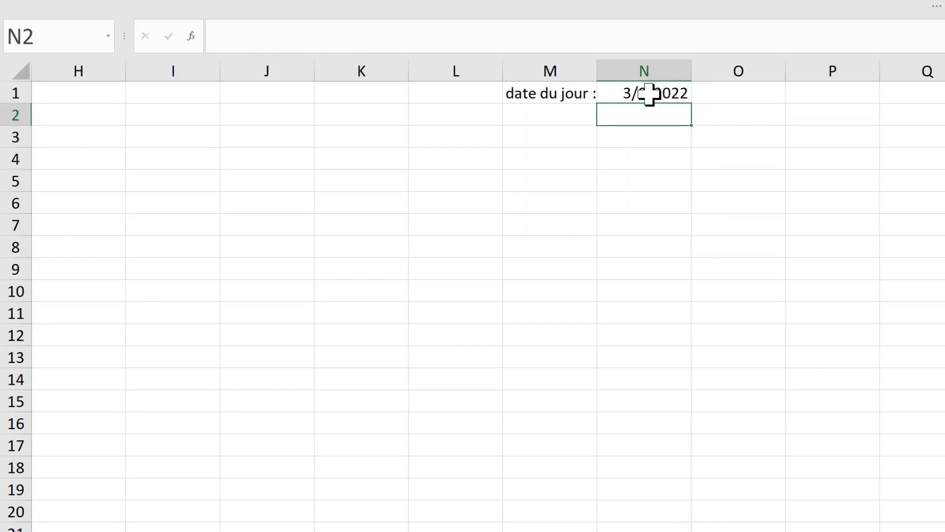
{"action": "left_click", "coordinate": [649, 93]}
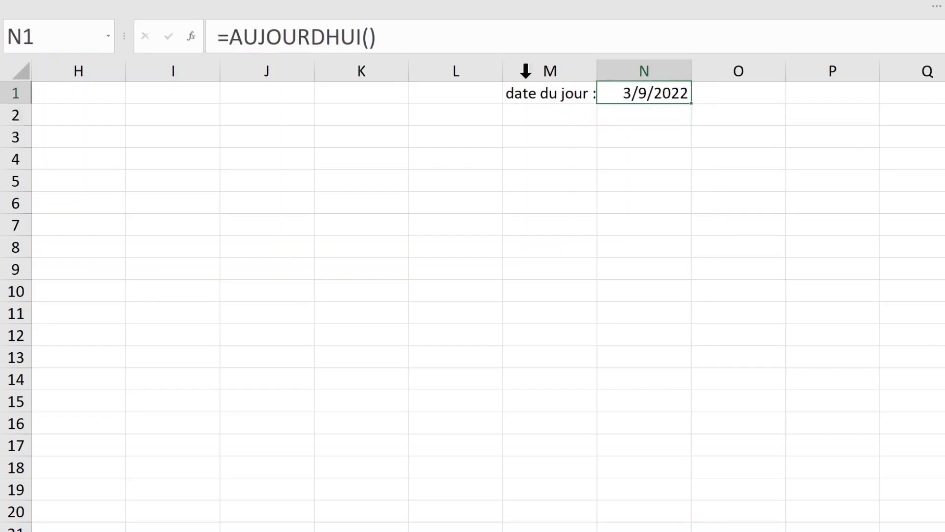
Step: Wrap N1's formula as =TEXTE(AUJOURDHUI(),"yyyy") to show today's year
{"action": "left_click", "coordinate": [231, 37]}
{"action": "type", "text": "texte"}
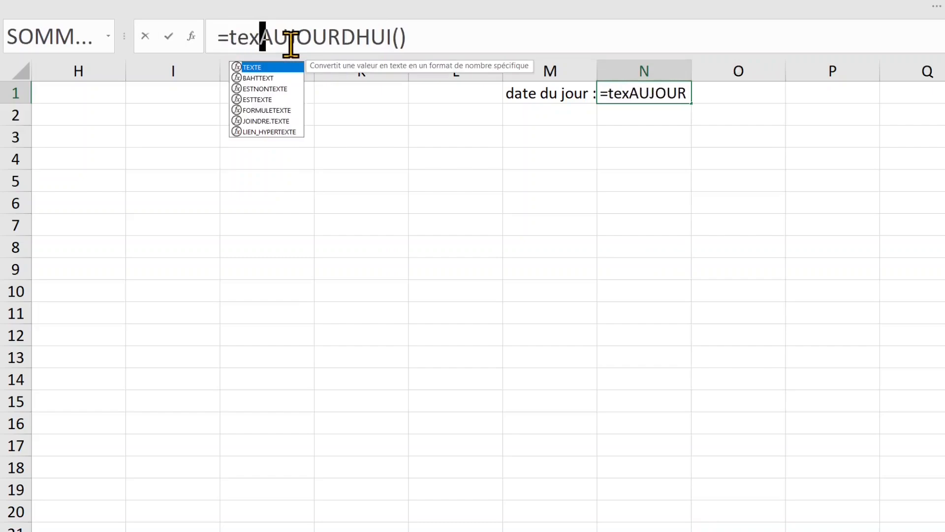
{"action": "type", "text": "("}
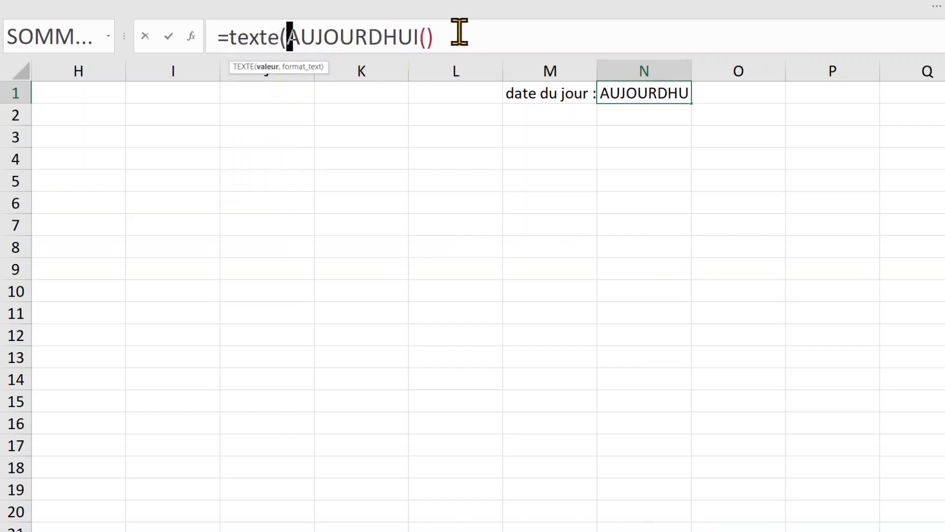
{"action": "left_click", "coordinate": [444, 35]}
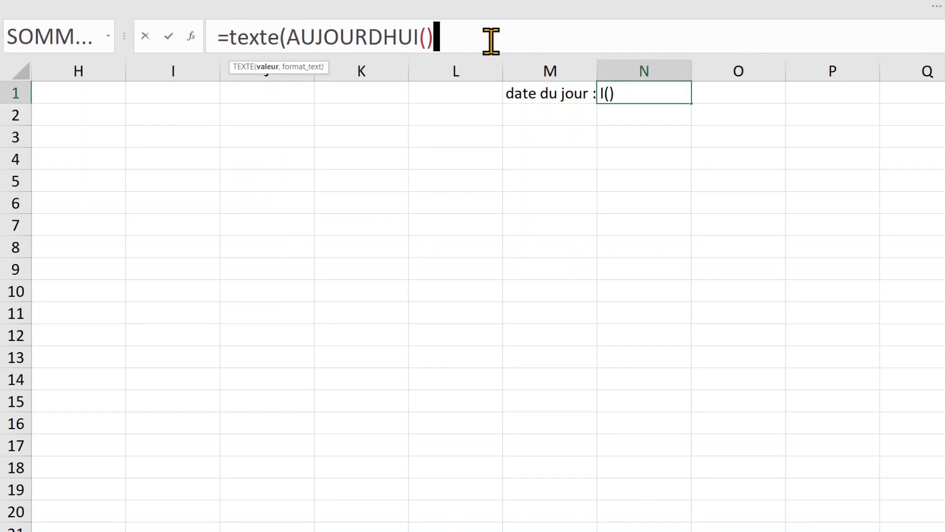
{"action": "type", "text": ";"}
{"action": "key", "text": "BackSpace"}
{"action": "type", "text": ",\"yyyy\")"}
{"action": "key", "text": "Return"}
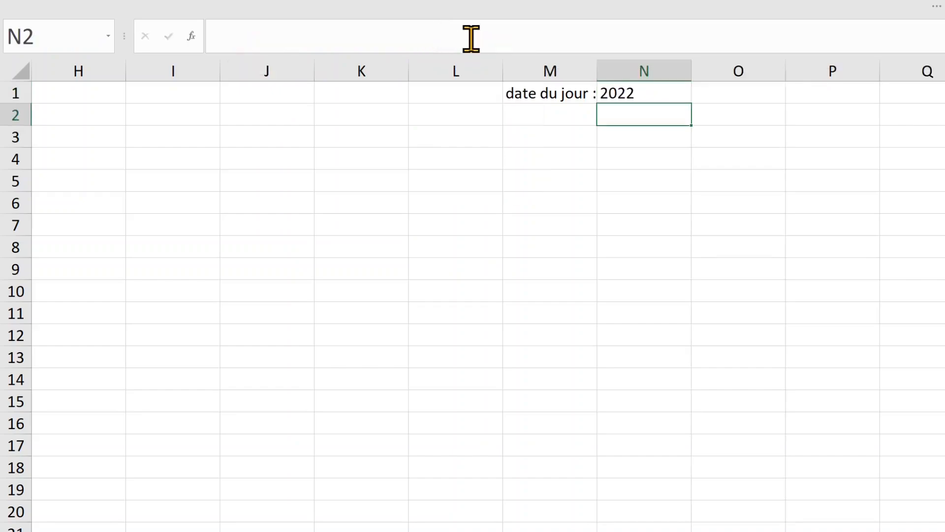
{"action": "left_click", "coordinate": [640, 92]}
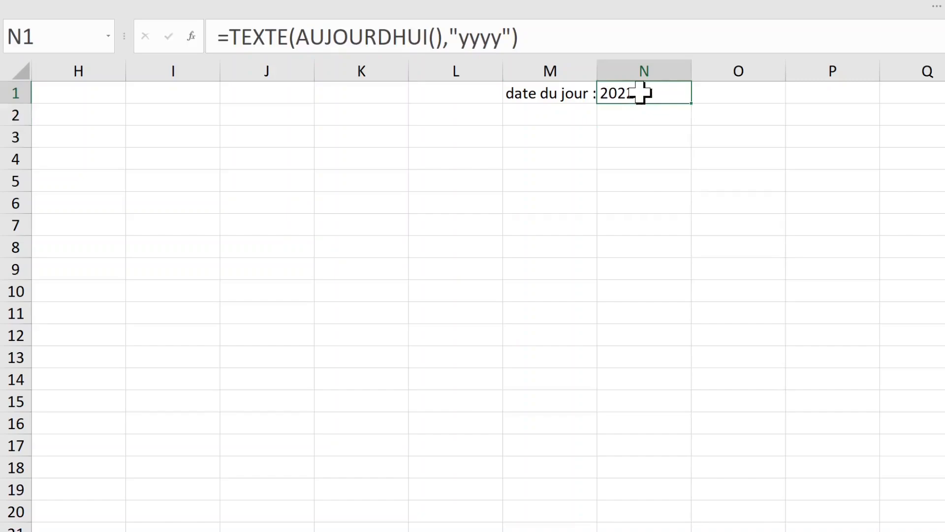
Step: Change N1's format code from "yyyy" to "dddd" so it shows Wednesday
{"action": "left_click", "coordinate": [460, 37]}
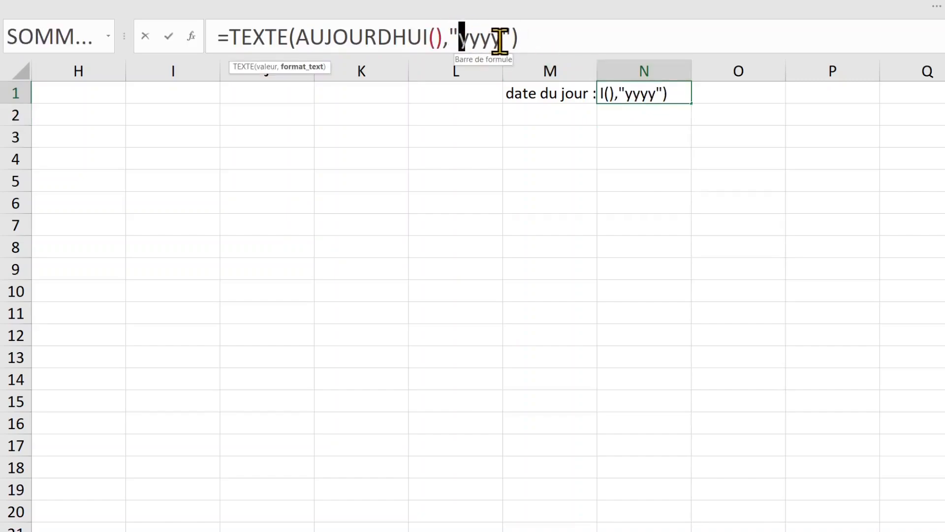
{"action": "type", "text": "dddd"}
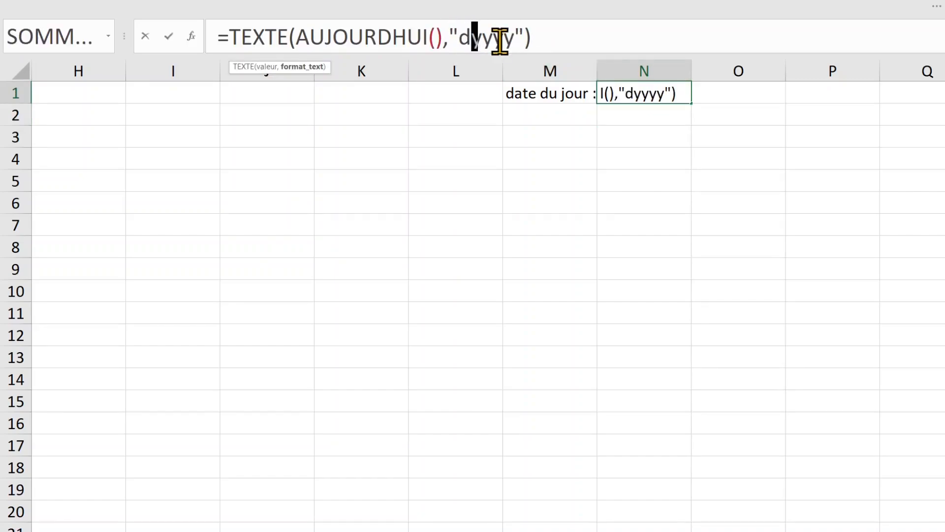
{"action": "key", "text": "Delete"}
{"action": "key", "text": "Delete"}
{"action": "key", "text": "Delete"}
{"action": "key", "text": "Delete"}
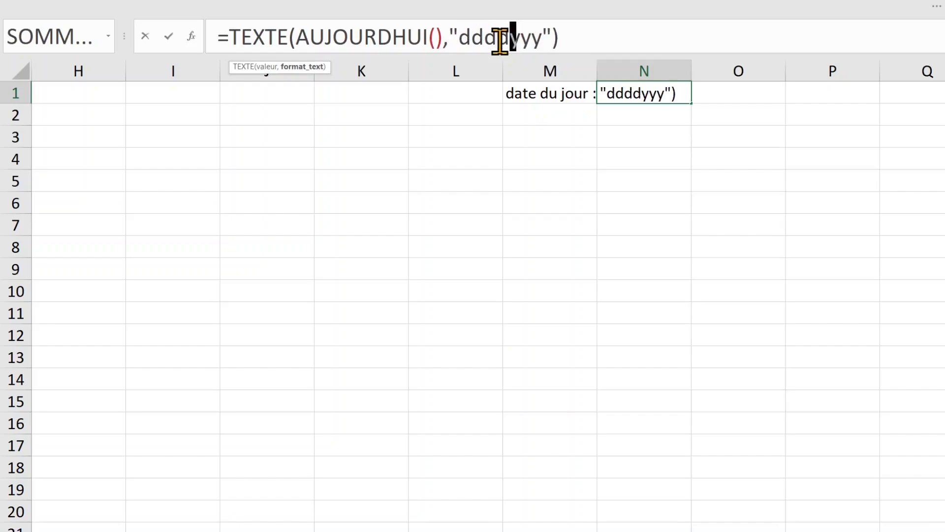
{"action": "key", "text": "Return"}
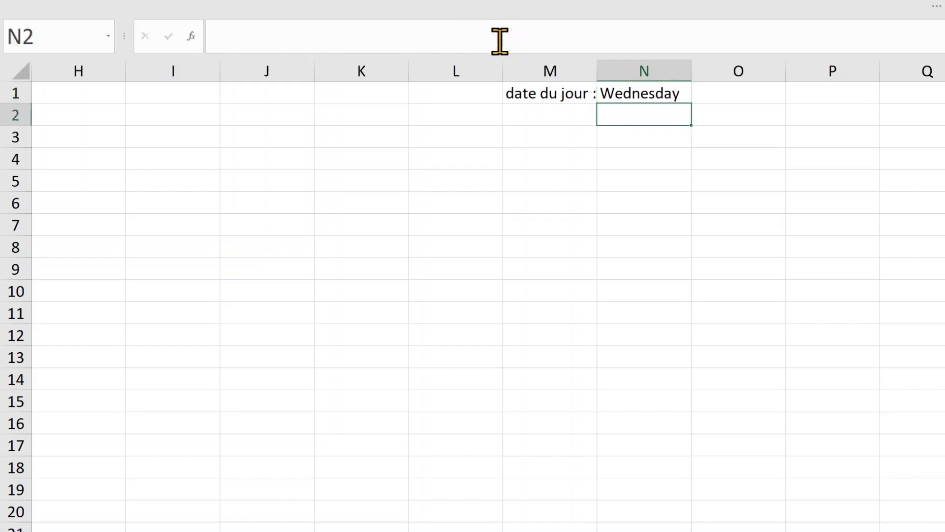
Step: Change N1's format code to "mmmm" to show only the month name
{"action": "left_click", "coordinate": [643, 95]}
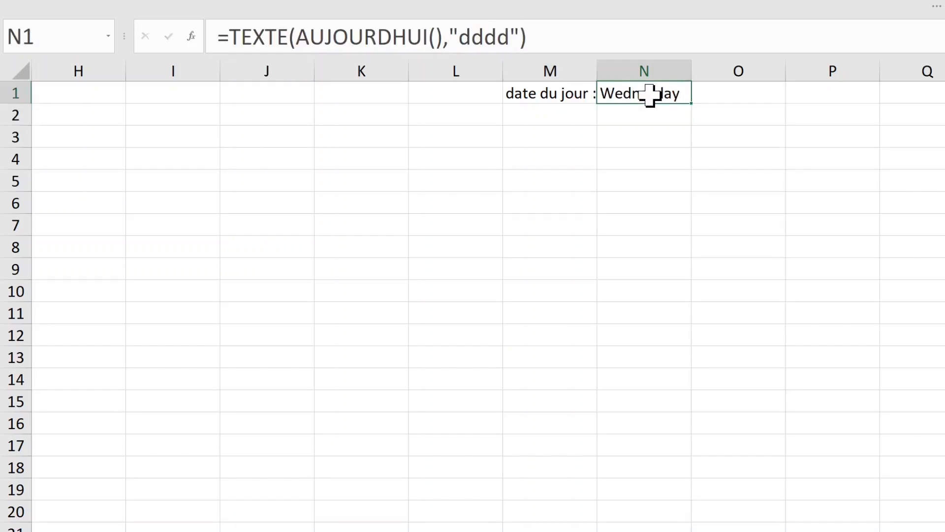
{"action": "left_click", "coordinate": [462, 35]}
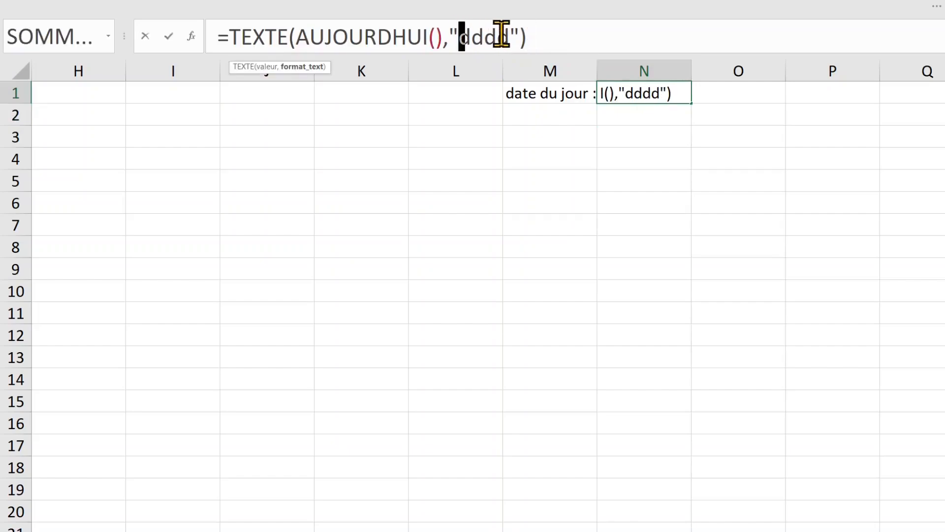
{"action": "type", "text": "mmmm"}
{"action": "key", "text": "Delete"}
{"action": "key", "text": "Delete"}
{"action": "key", "text": "Delete"}
{"action": "key", "text": "Delete"}
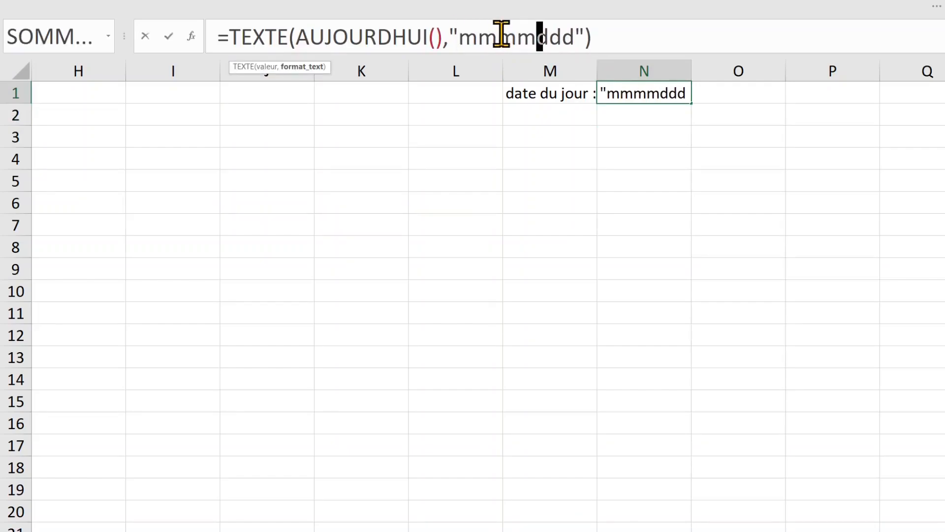
{"action": "key", "text": "Return"}
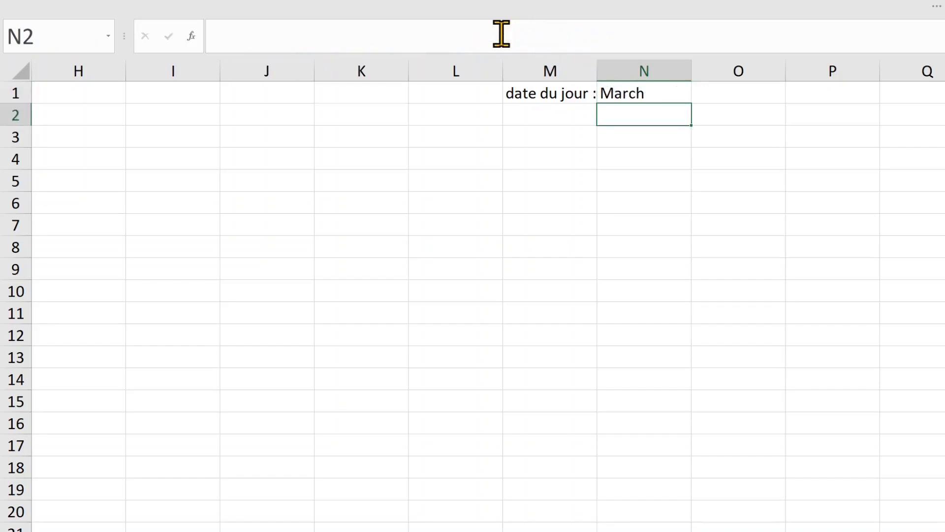
Step: Set N1's format code to "dddd-mmmm-yyyy", showing Wednesday-March-2022
{"action": "left_click", "coordinate": [461, 37]}
{"action": "type", "text": "dddd"}
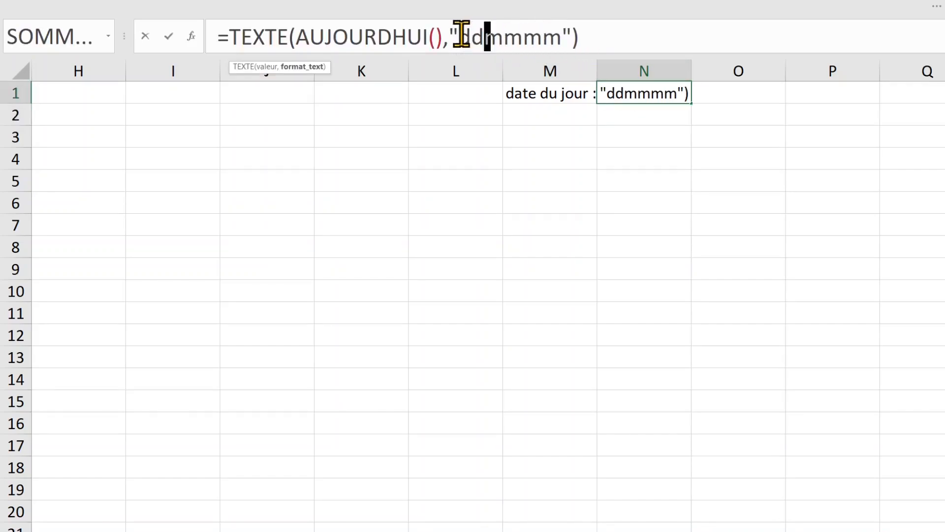
{"action": "type", "text": "-mmmm"}
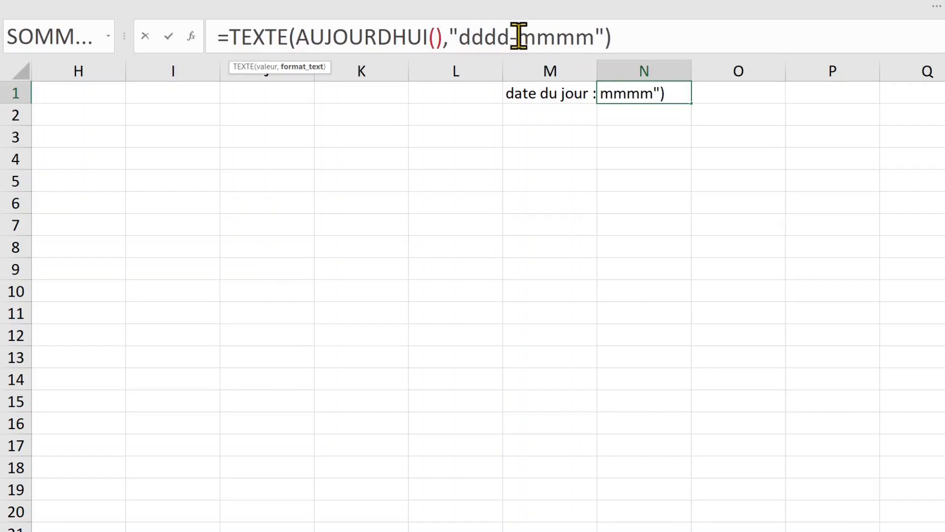
{"action": "type", "text": "-yyyy"}
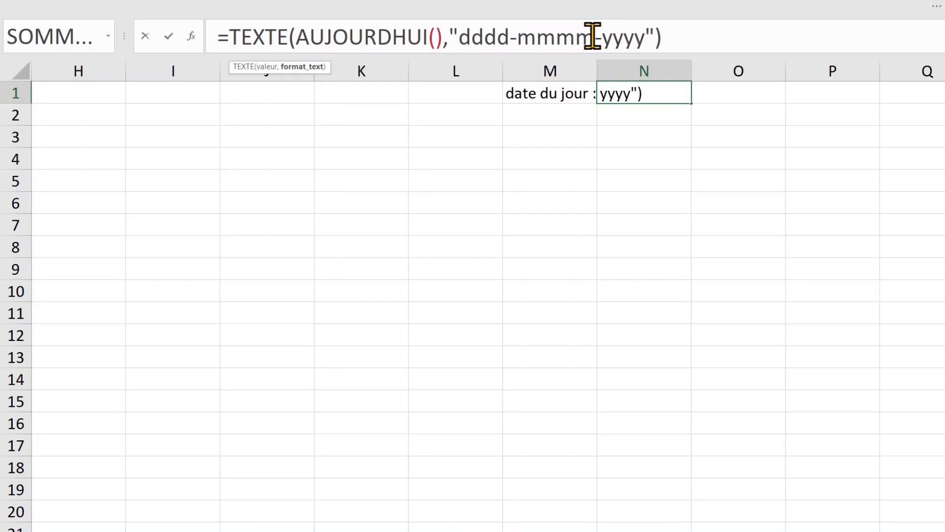
{"action": "key", "text": "Return"}
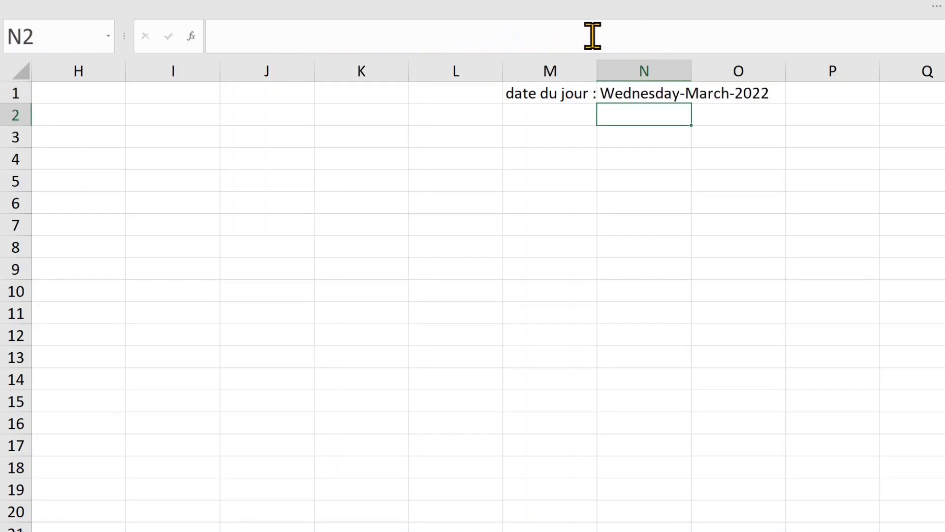
Step: Insert dd- after dddd in N1's format to add the day number
{"action": "left_click", "coordinate": [652, 99]}
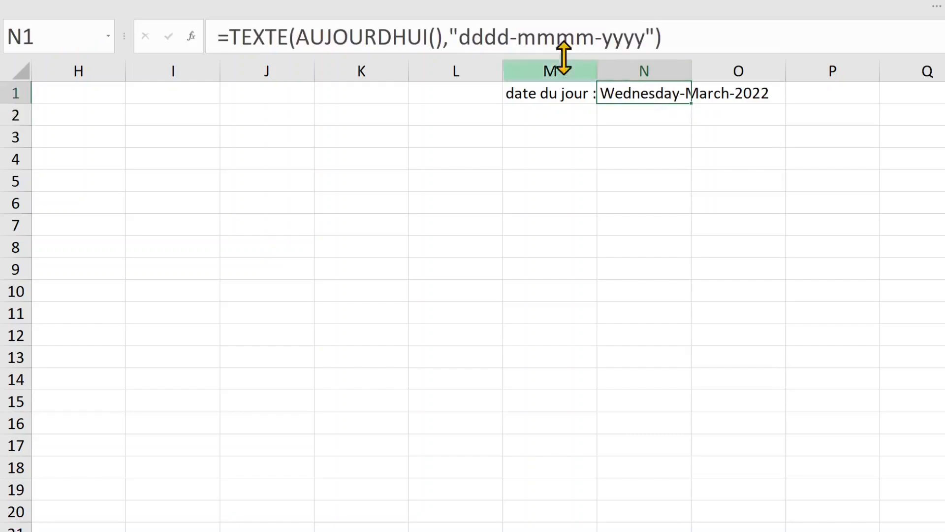
{"action": "left_click", "coordinate": [519, 38]}
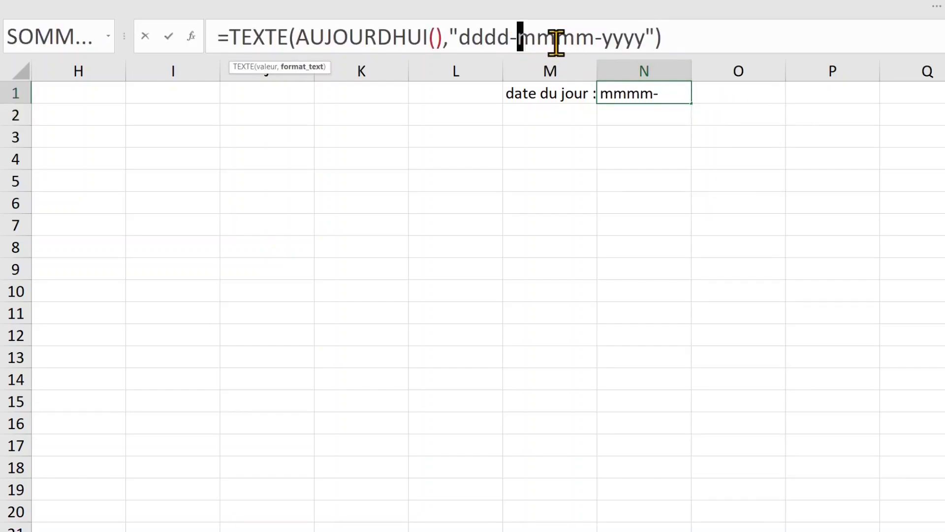
{"action": "type", "text": "dd-"}
{"action": "key", "text": "Return"}
Step: Replace the hyphen after dddd with a space, giving Wednesday 09-March-2022
{"action": "left_click", "coordinate": [635, 93]}
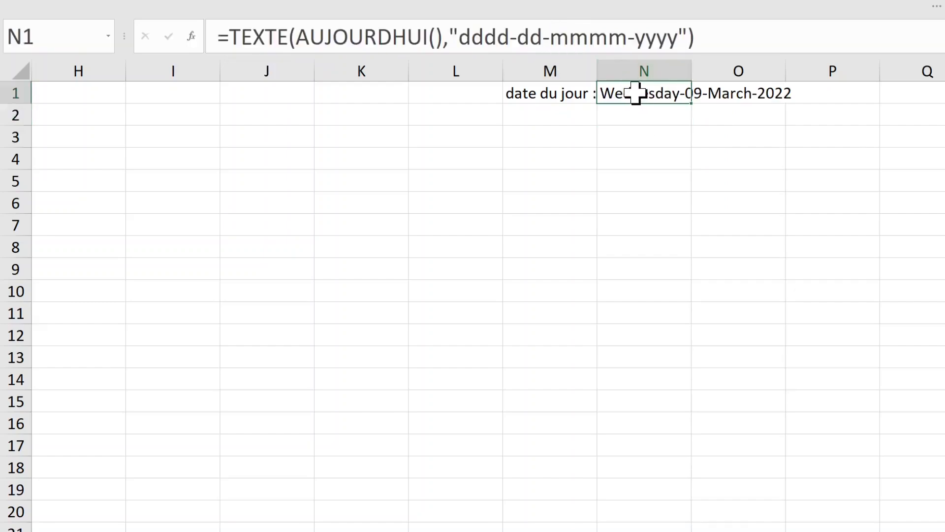
{"action": "left_click", "coordinate": [538, 38]}
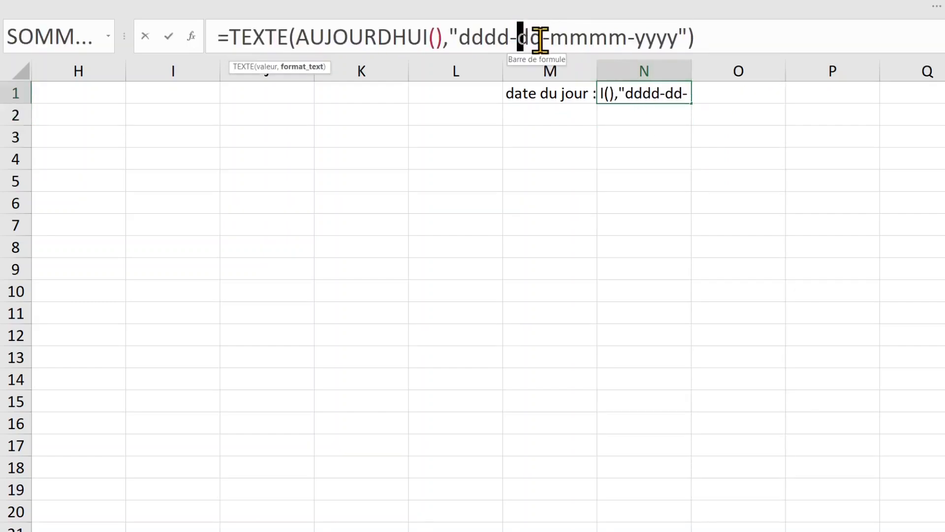
{"action": "key", "text": "Left"}
{"action": "key", "text": "Left"}
{"action": "key", "text": "BackSpace"}
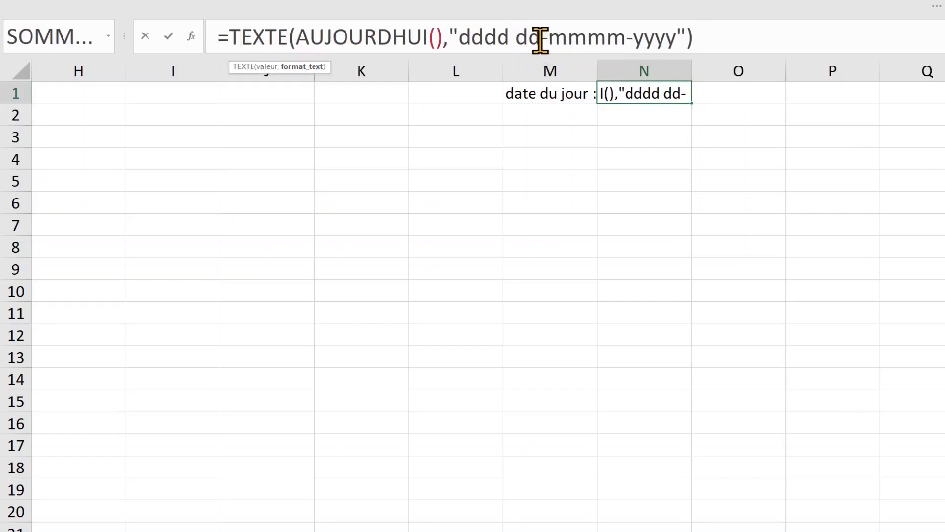
{"action": "key", "text": "Return"}
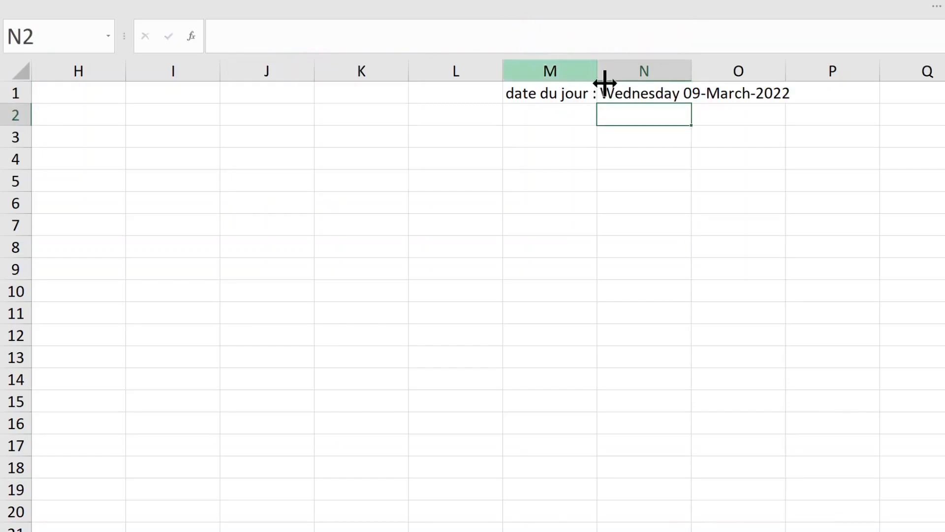
Step: Replace the remaining hyphens with spaces for the "dddd dd mmmm yyyy" format
{"action": "left_click", "coordinate": [654, 91]}
{"action": "left_click", "coordinate": [552, 37]}
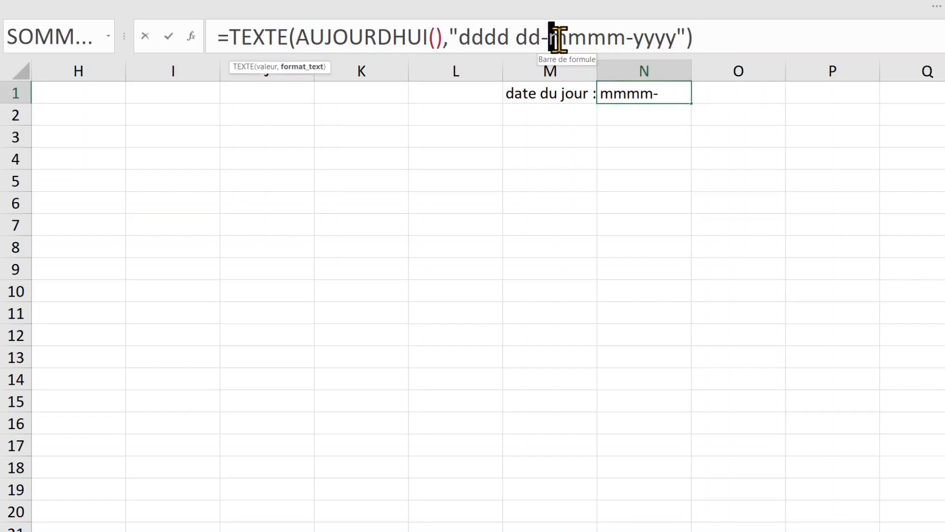
{"action": "key", "text": "BackSpace"}
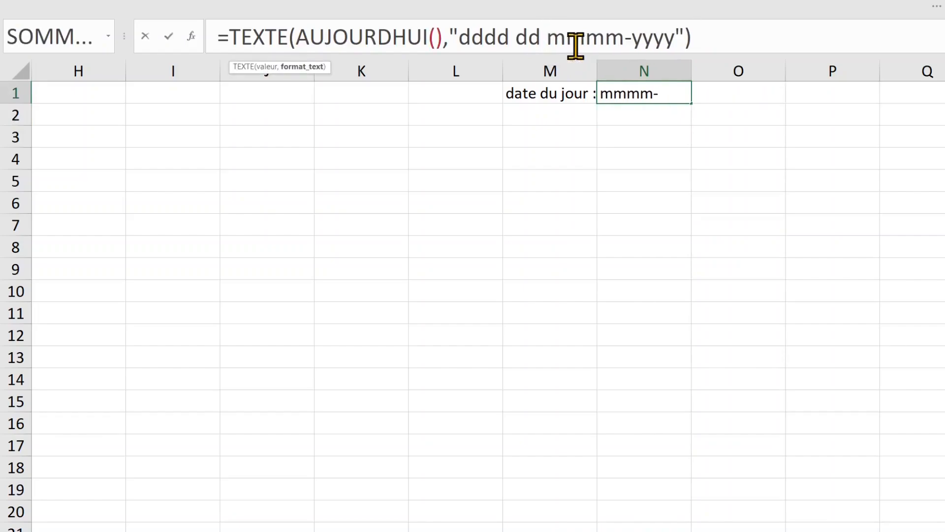
{"action": "left_click_drag", "start_coordinate": [626, 38], "coordinate": [637, 40]}
{"action": "key", "text": "BackSpace"}
{"action": "key", "text": "Return"}
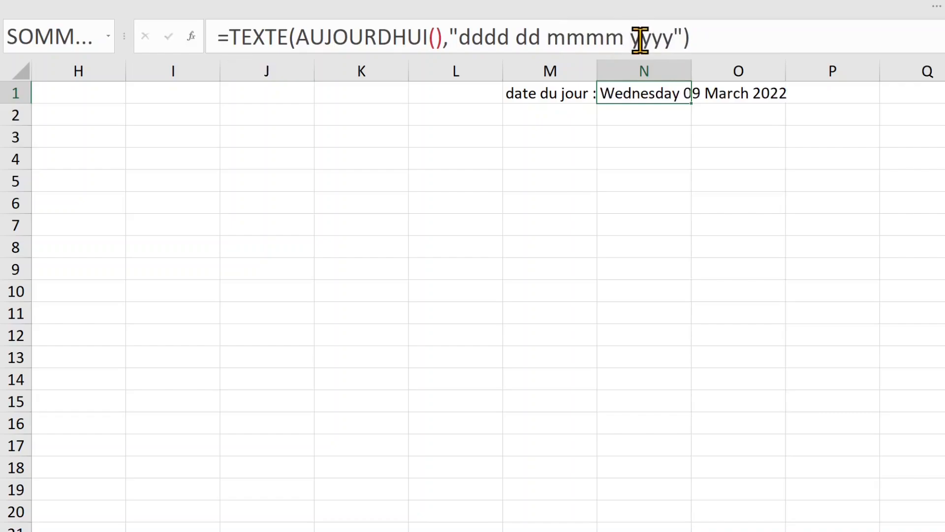
{"action": "left_click", "coordinate": [616, 94]}
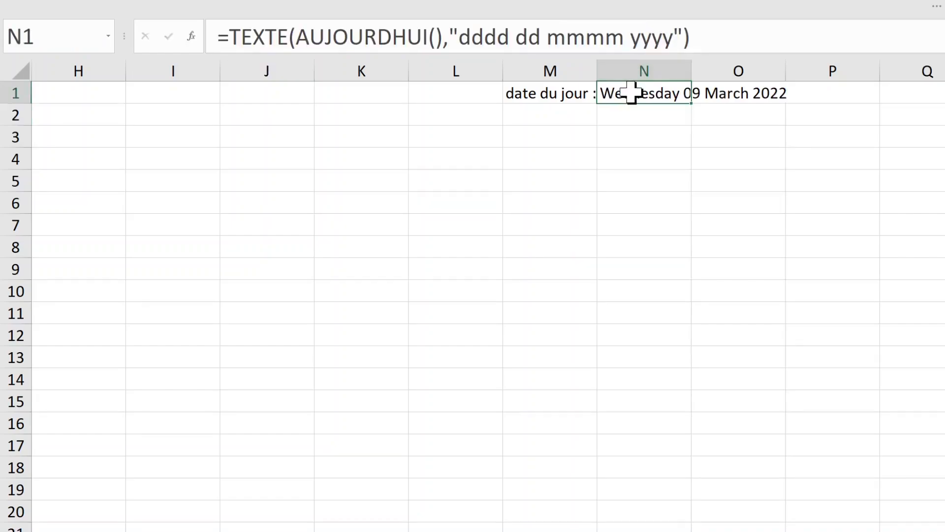
{"action": "left_click", "coordinate": [656, 180]}
{"action": "left_click", "coordinate": [648, 133]}
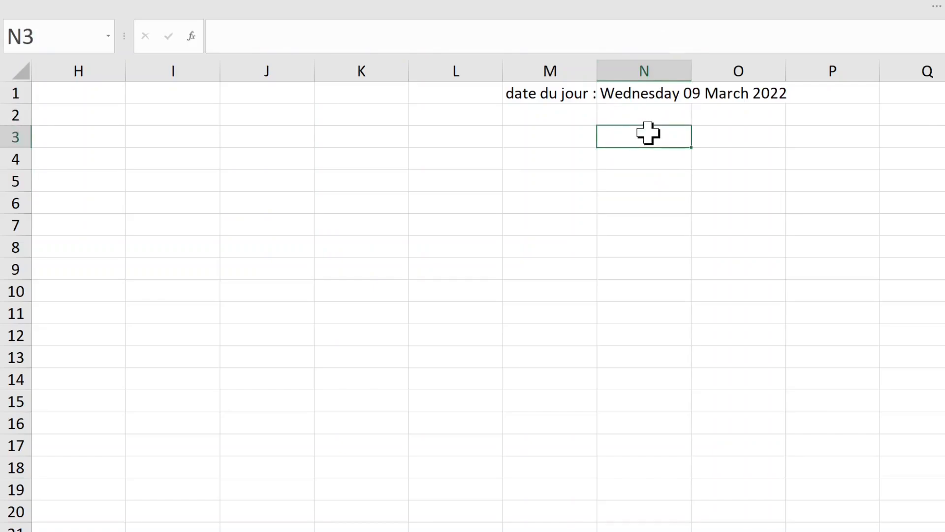
Step: Insert today's date as a fixed value with Ctrl+; beside the ctrl+: label
{"action": "key", "text": "ctrl+semicolon"}
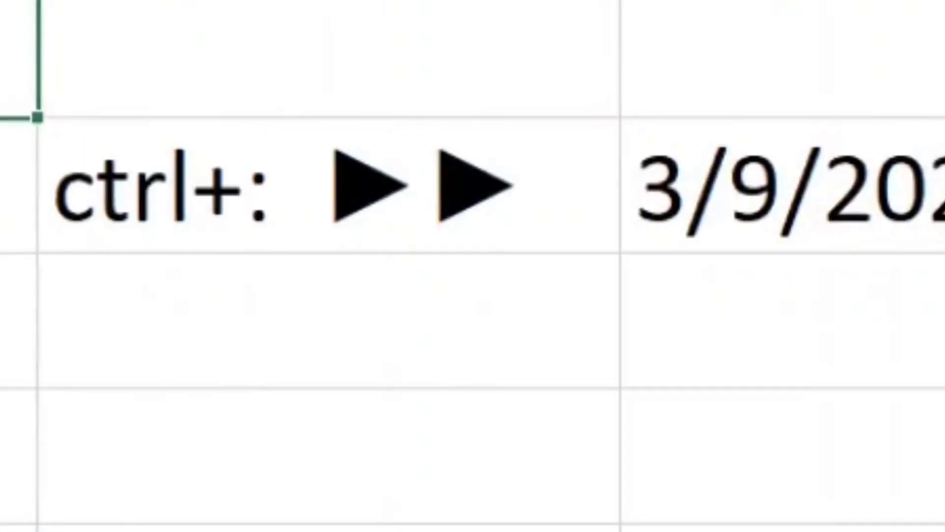
{"action": "left_click", "coordinate": [627, 139]}
{"action": "left_click", "coordinate": [538, 142]}
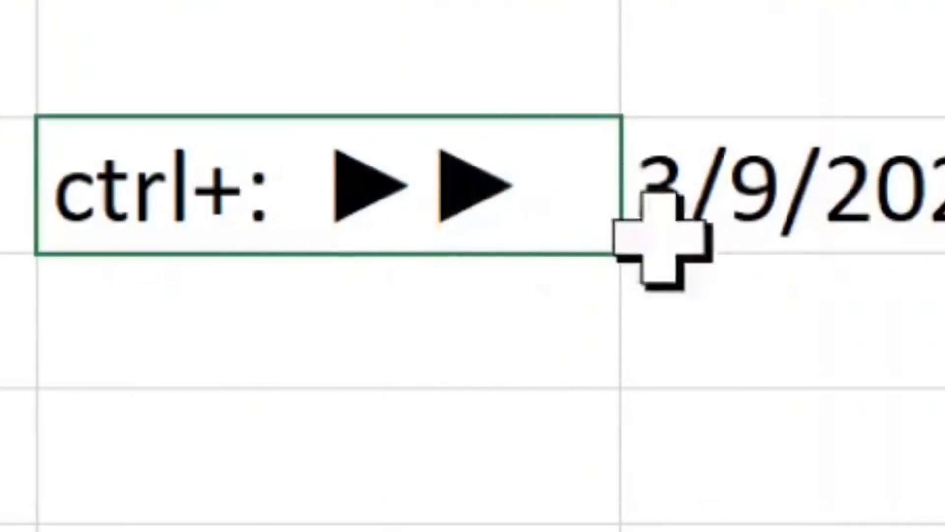
{"action": "left_click", "coordinate": [818, 187]}
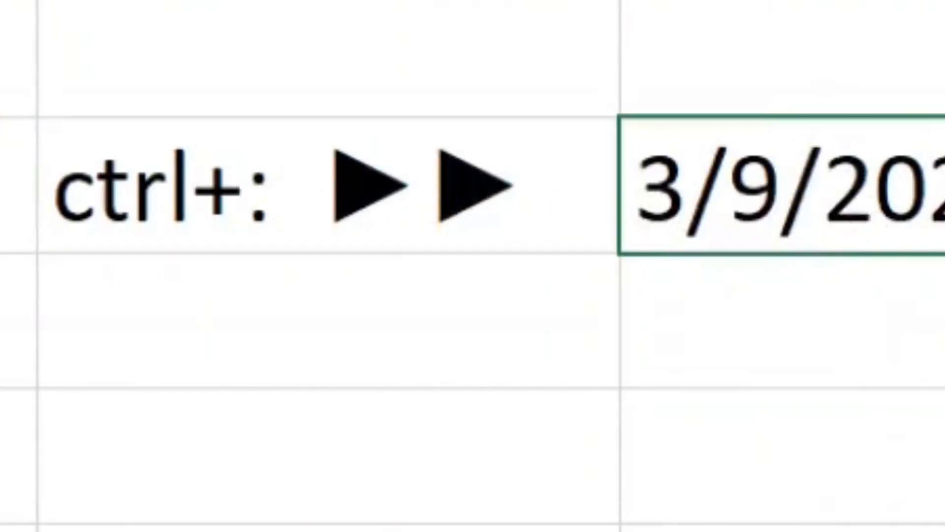
Step: Format the N3 date with the long Date format, showing Wednesday 09 March 2022
{"action": "right_click", "coordinate": [929, 202]}
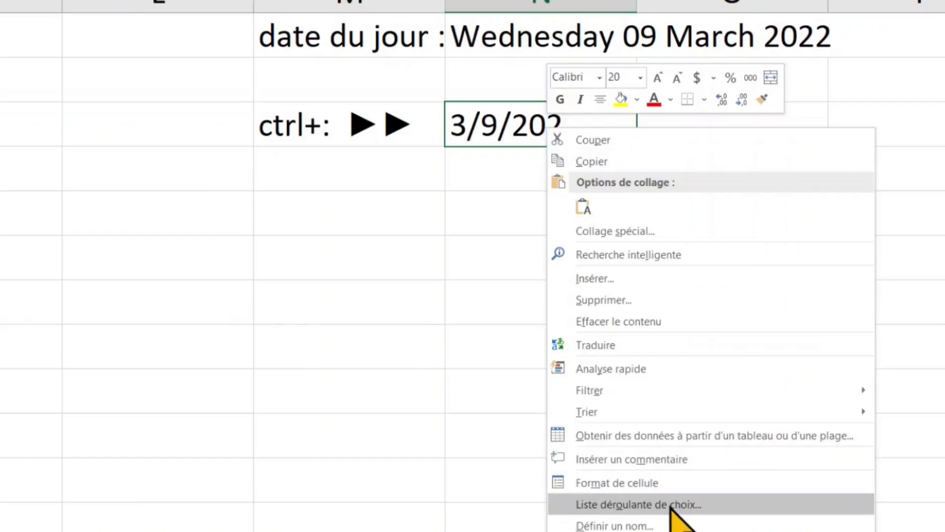
{"action": "left_click", "coordinate": [666, 484]}
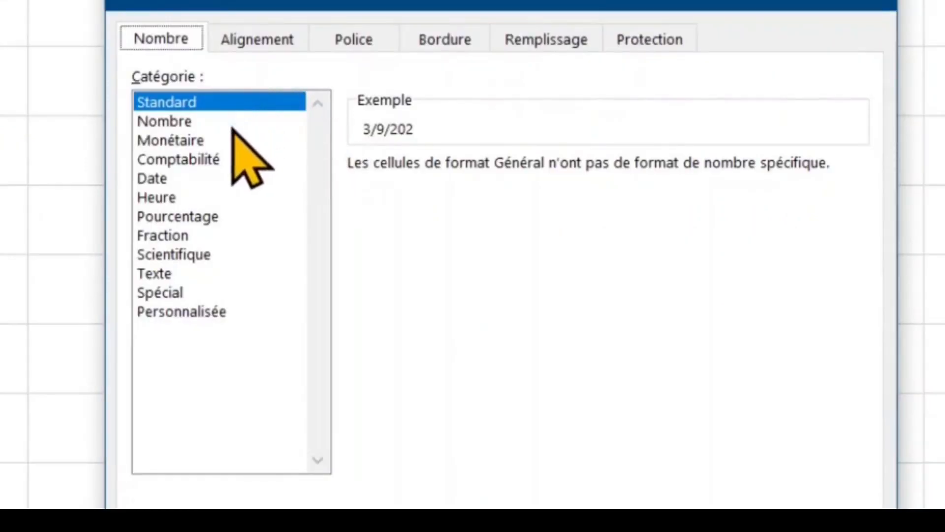
{"action": "left_click", "coordinate": [155, 180]}
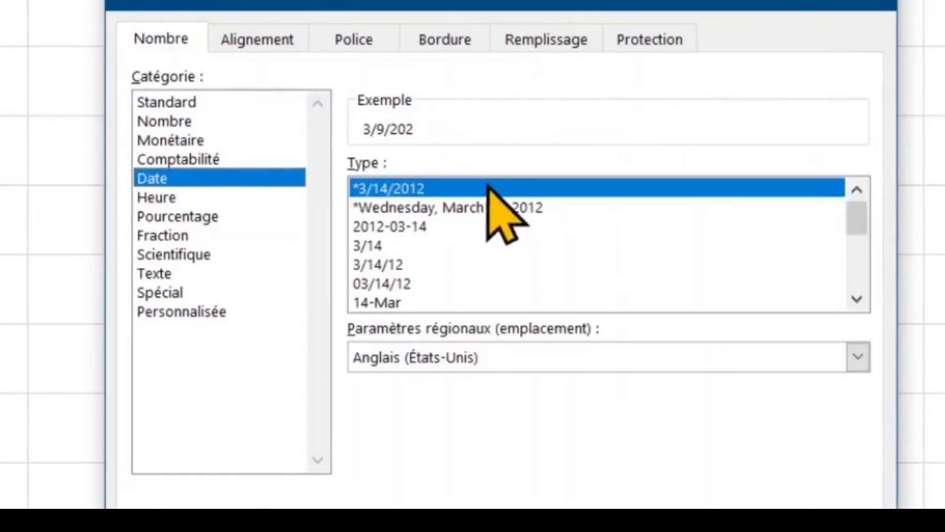
{"action": "left_click", "coordinate": [468, 210]}
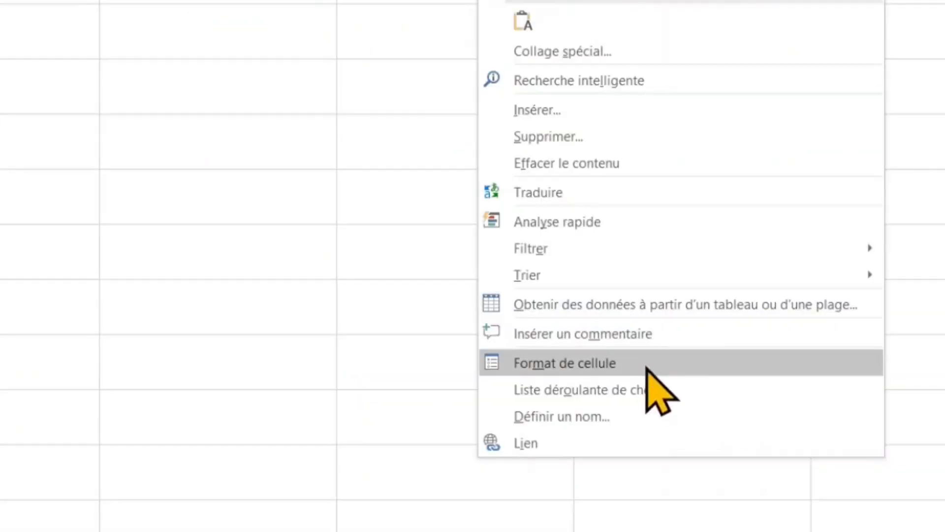
{"action": "left_click", "coordinate": [646, 374]}
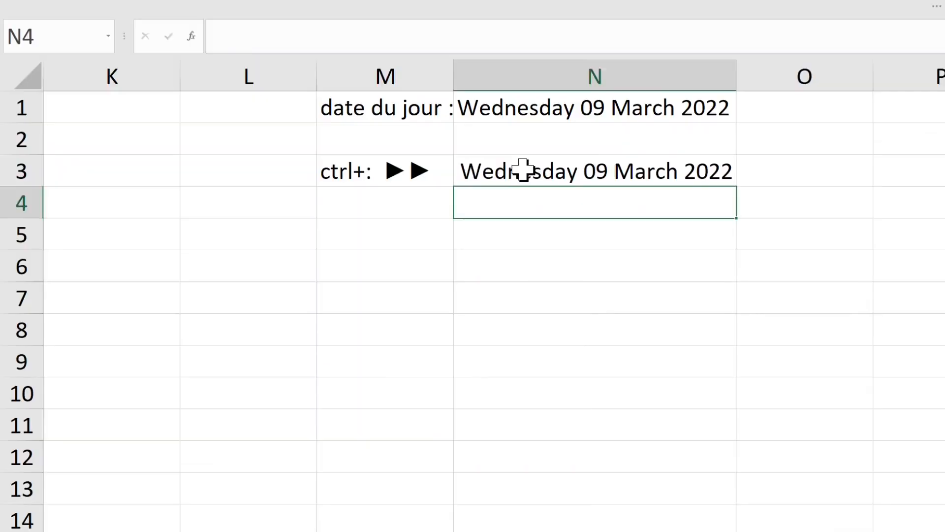
Step: Apply the 2012-03-14 Date type to N3's fixed date so it displays 2022-03-09
{"action": "left_click", "coordinate": [523, 170]}
{"action": "left_click", "coordinate": [624, 259]}
{"action": "left_click", "coordinate": [603, 170]}
{"action": "right_click", "coordinate": [573, 173]}
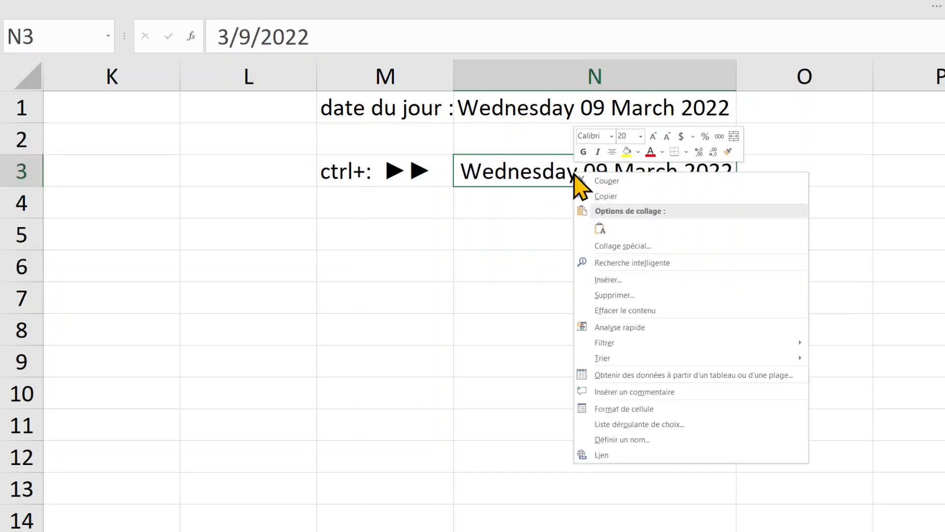
{"action": "left_click", "coordinate": [637, 409]}
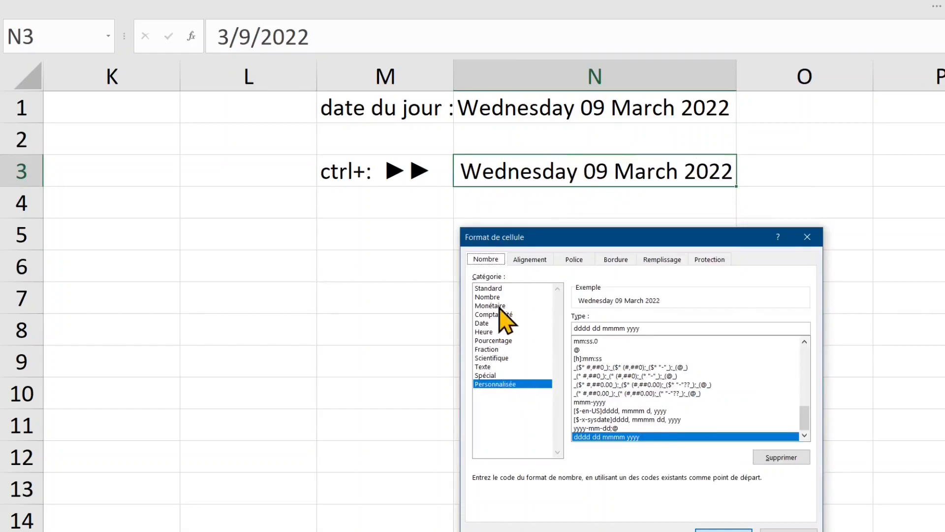
{"action": "left_click", "coordinate": [492, 323]}
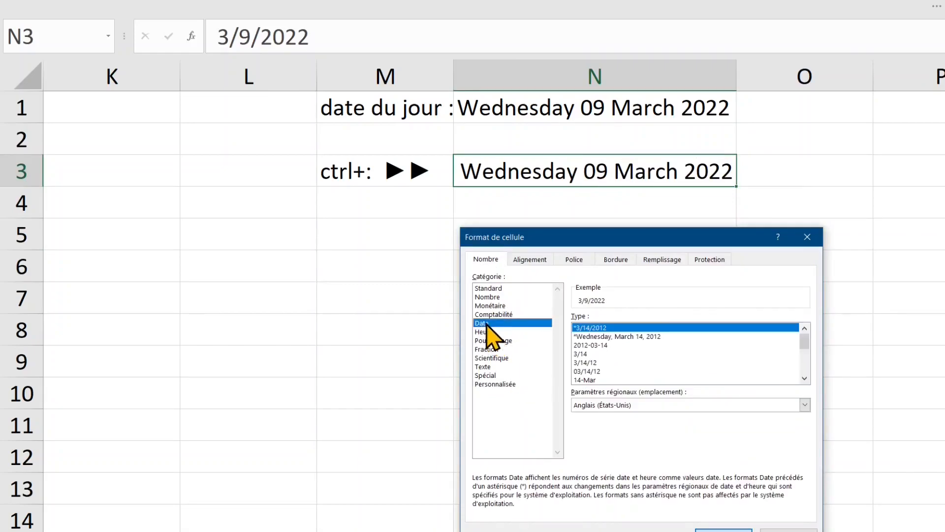
{"action": "left_click", "coordinate": [588, 344]}
{"action": "key", "text": "Return"}
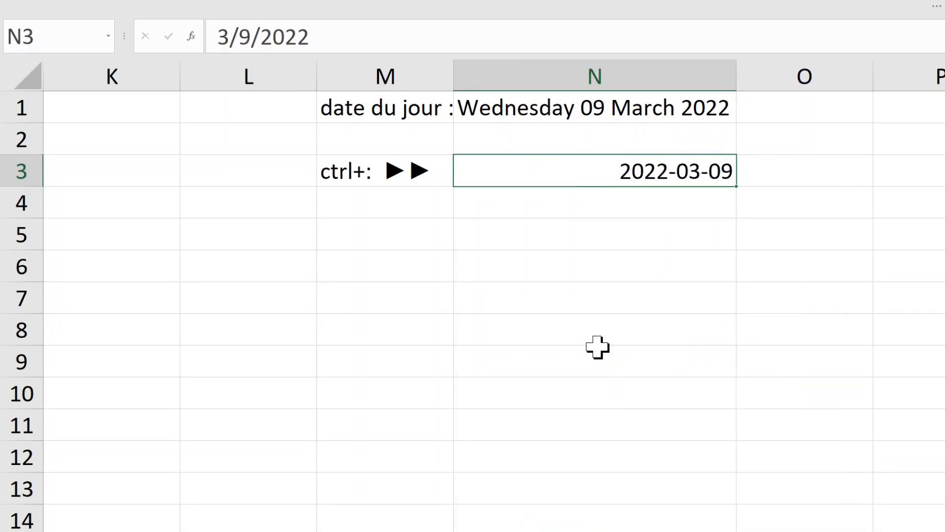